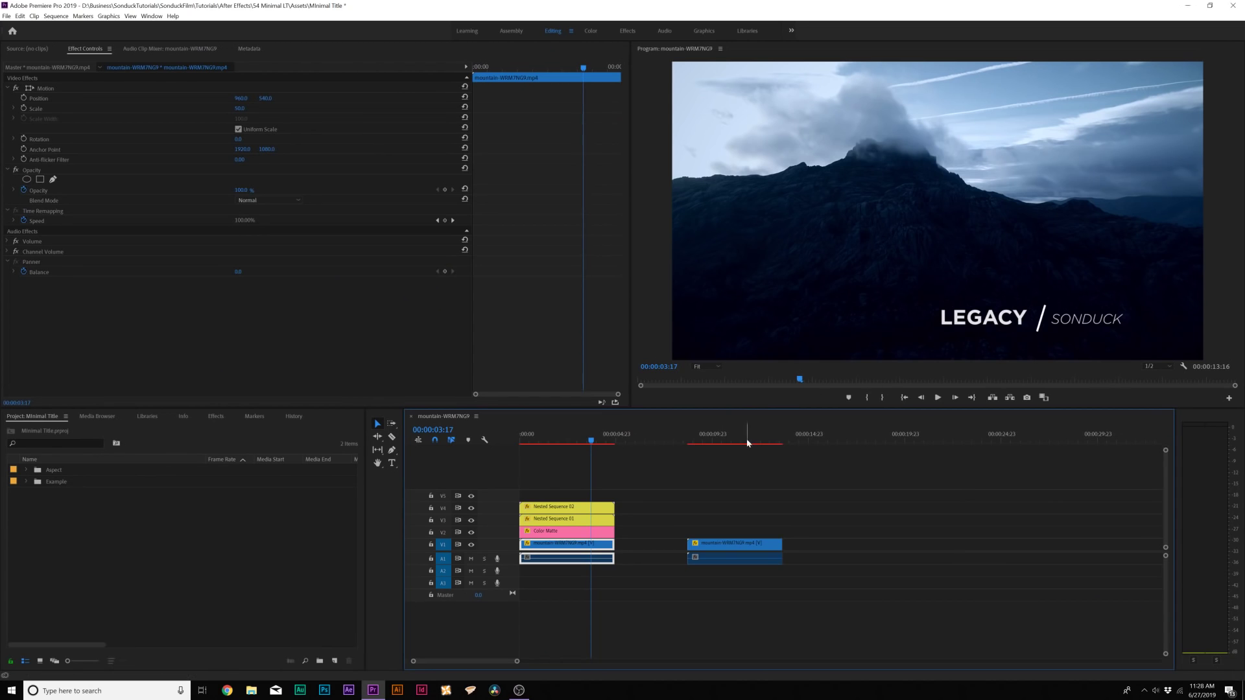
At the second mountain clip, create a new legacy title named 1
left_click(720, 441)
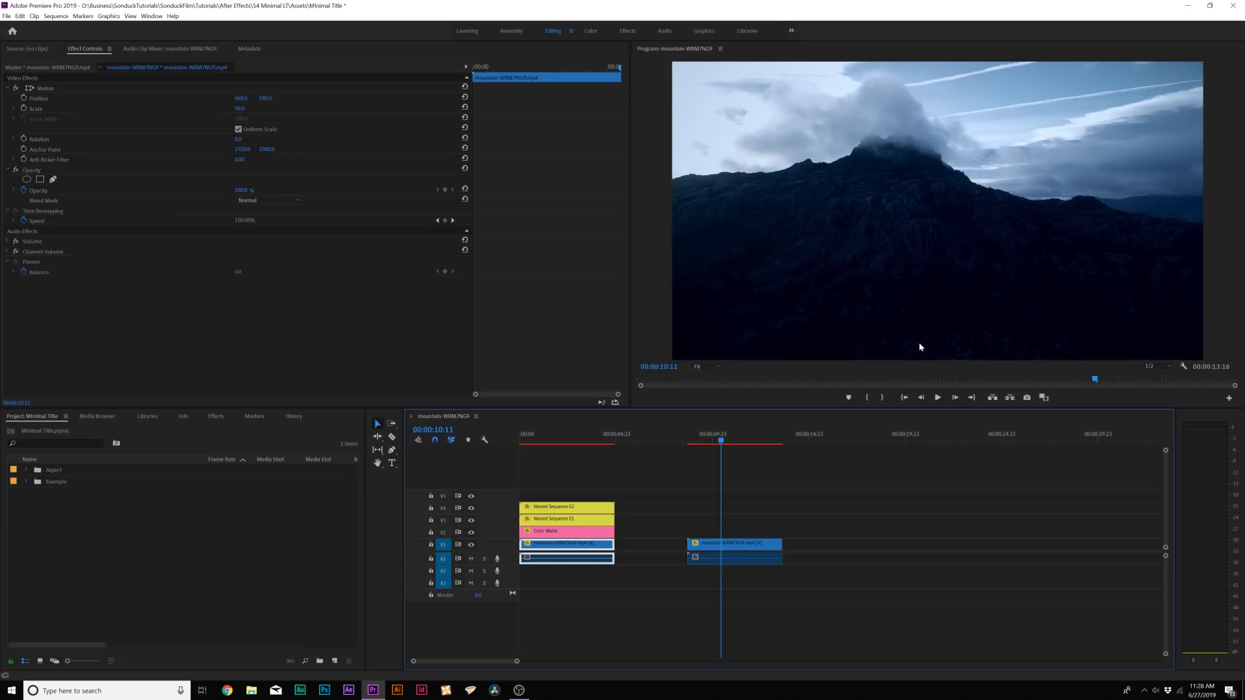
left_click(6, 16)
mouse_move(19, 28)
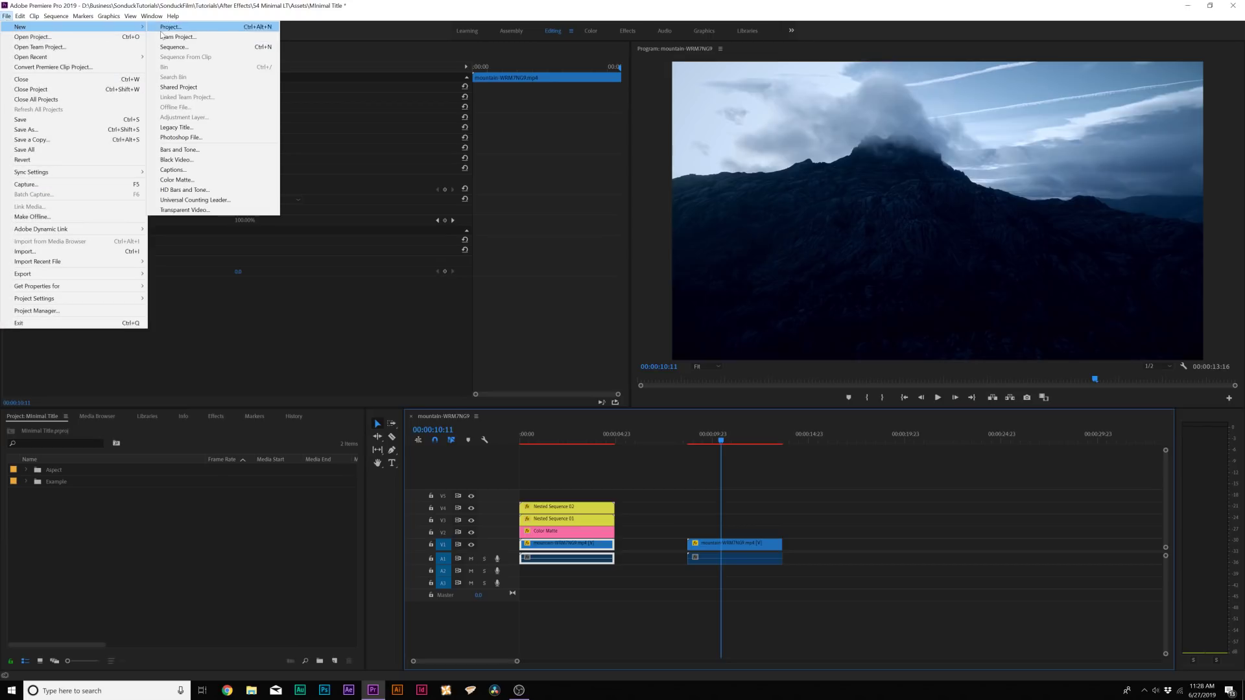
left_click(177, 127)
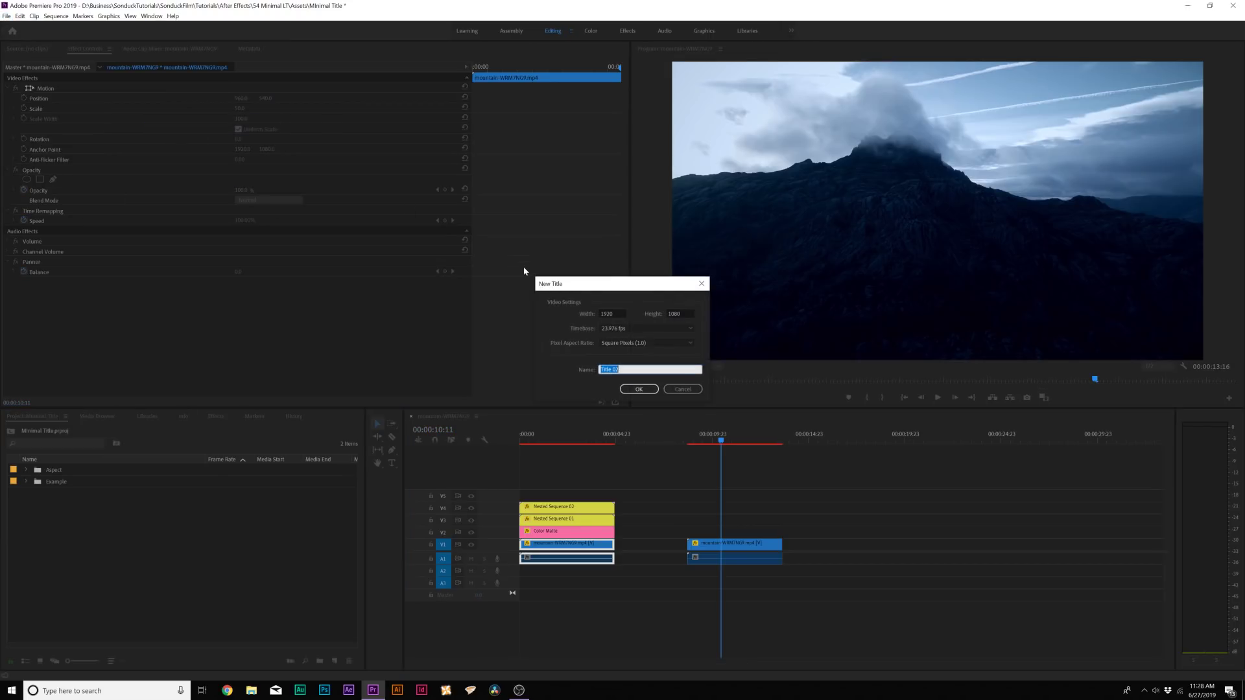
type("1")
left_click(638, 389)
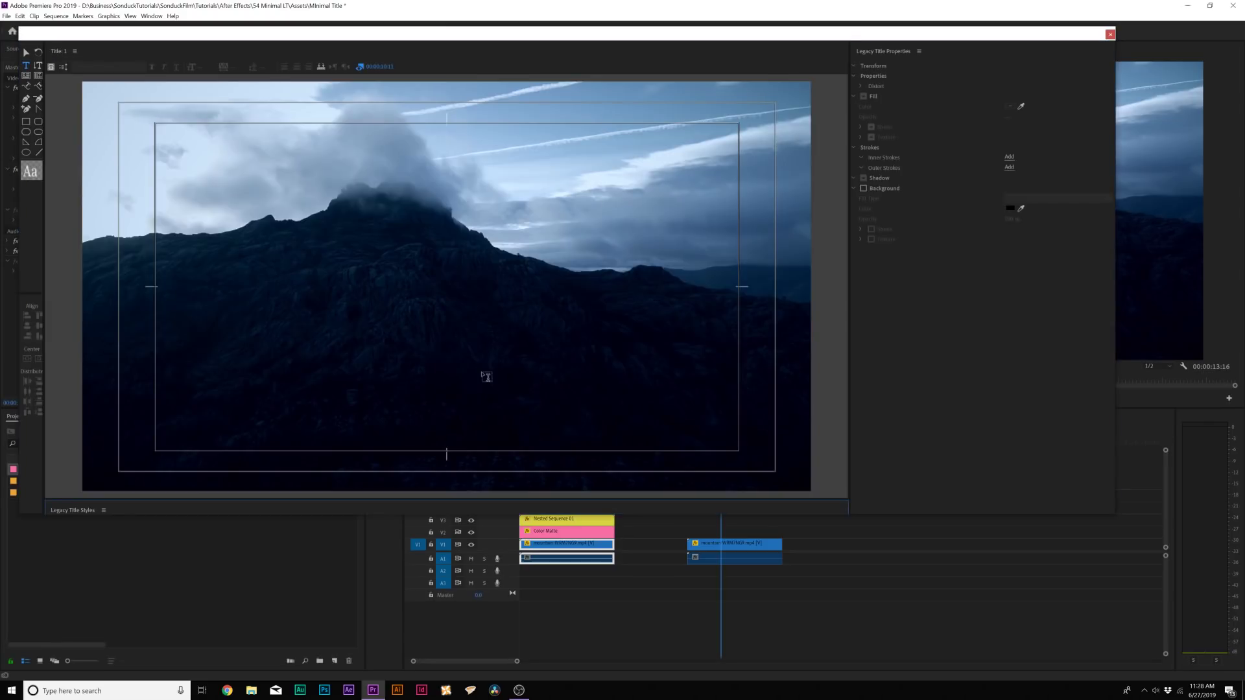
Type MINIMAL in the title and set it to Gotham Bold
left_click(429, 333)
type("MINI")
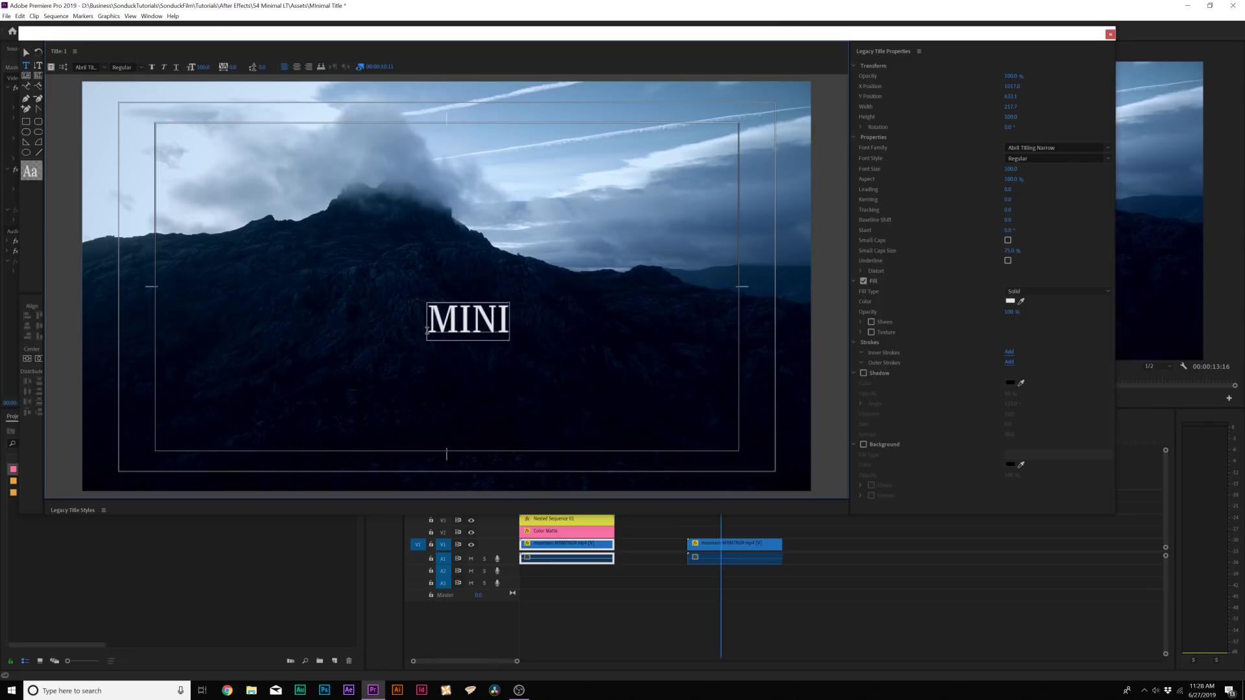
type("MAL")
key("Escape")
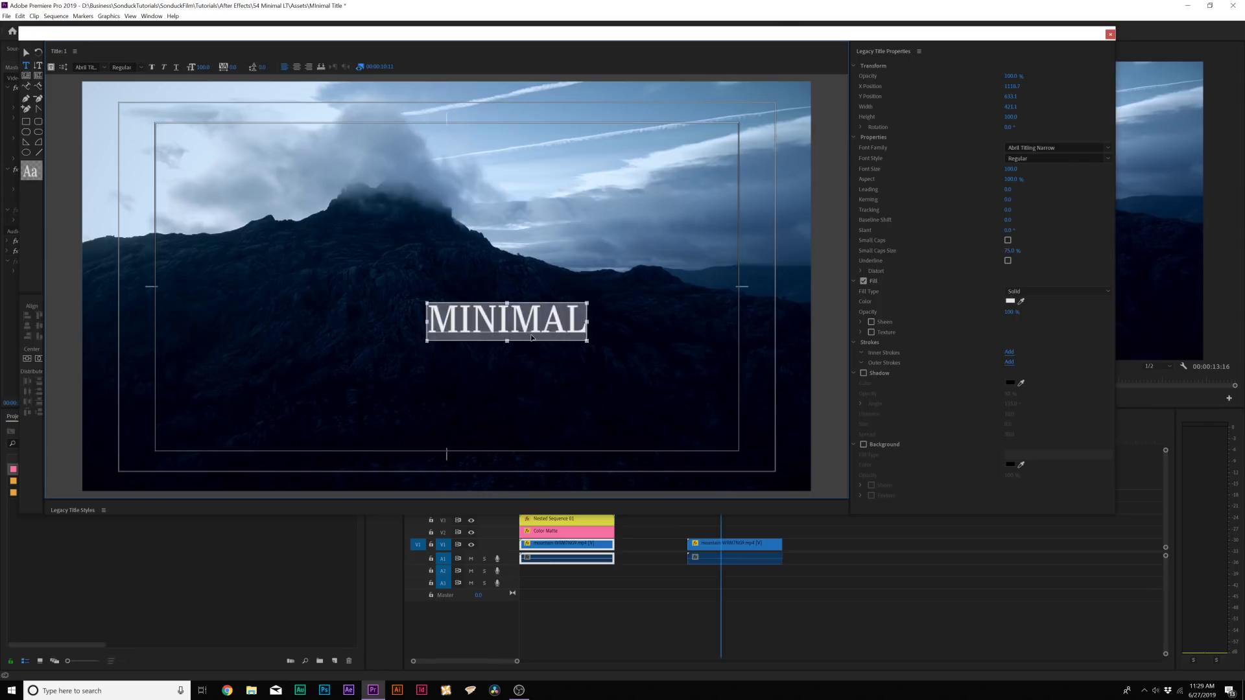
left_click(1030, 145)
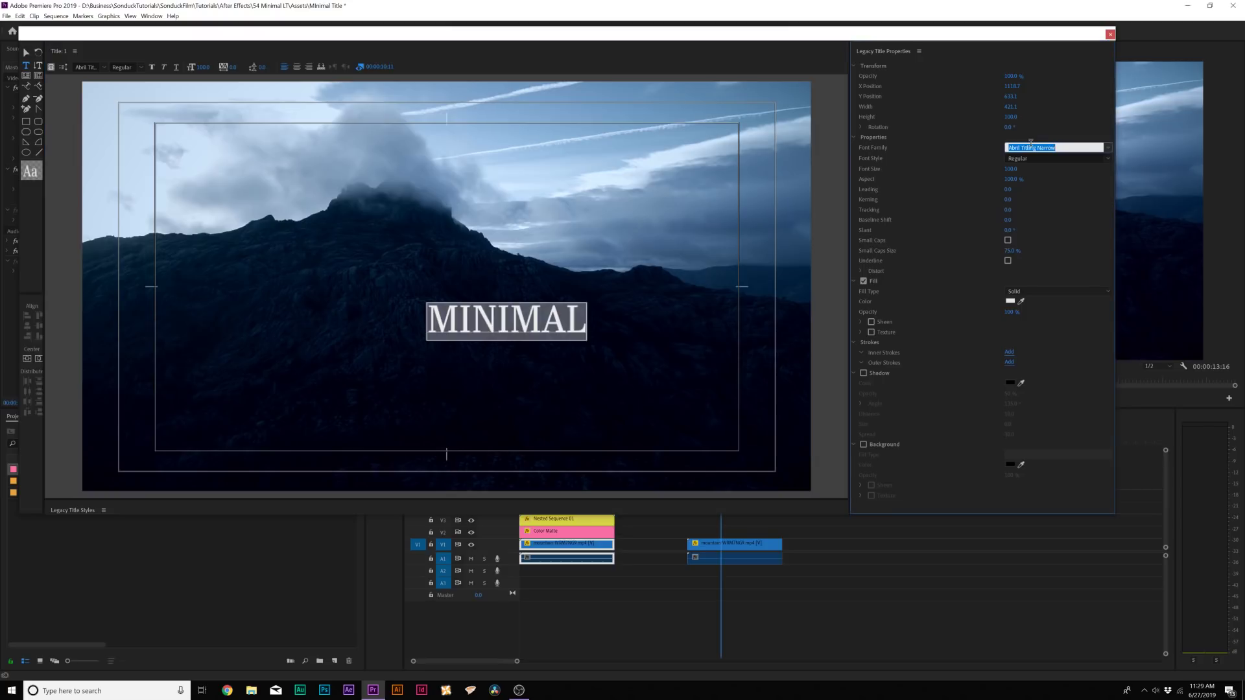
type("Gabriola")
left_click(554, 313)
key("Escape")
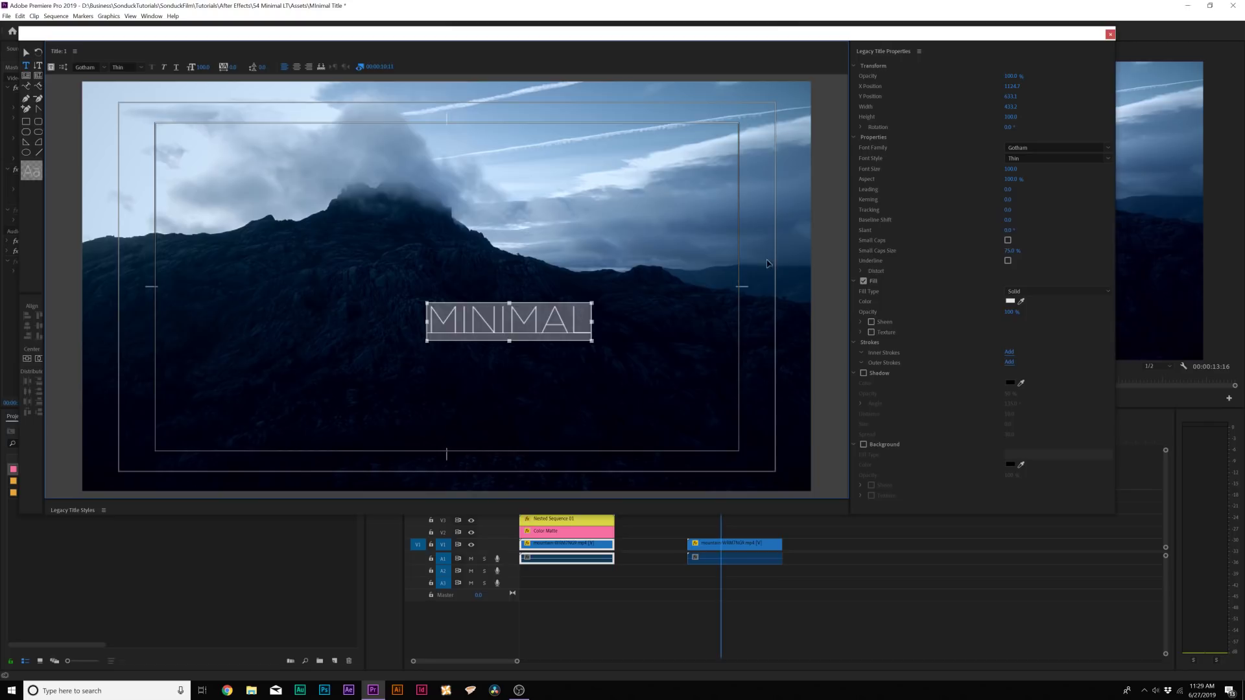
left_click(1108, 159)
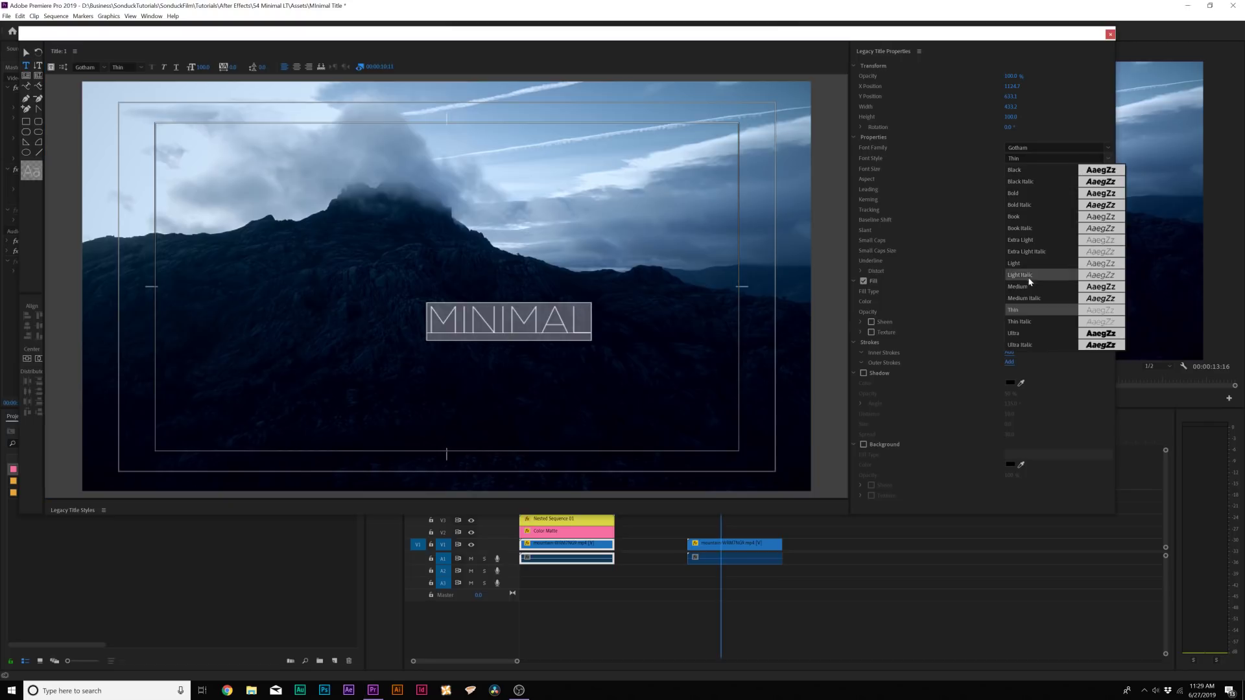
left_click(1020, 193)
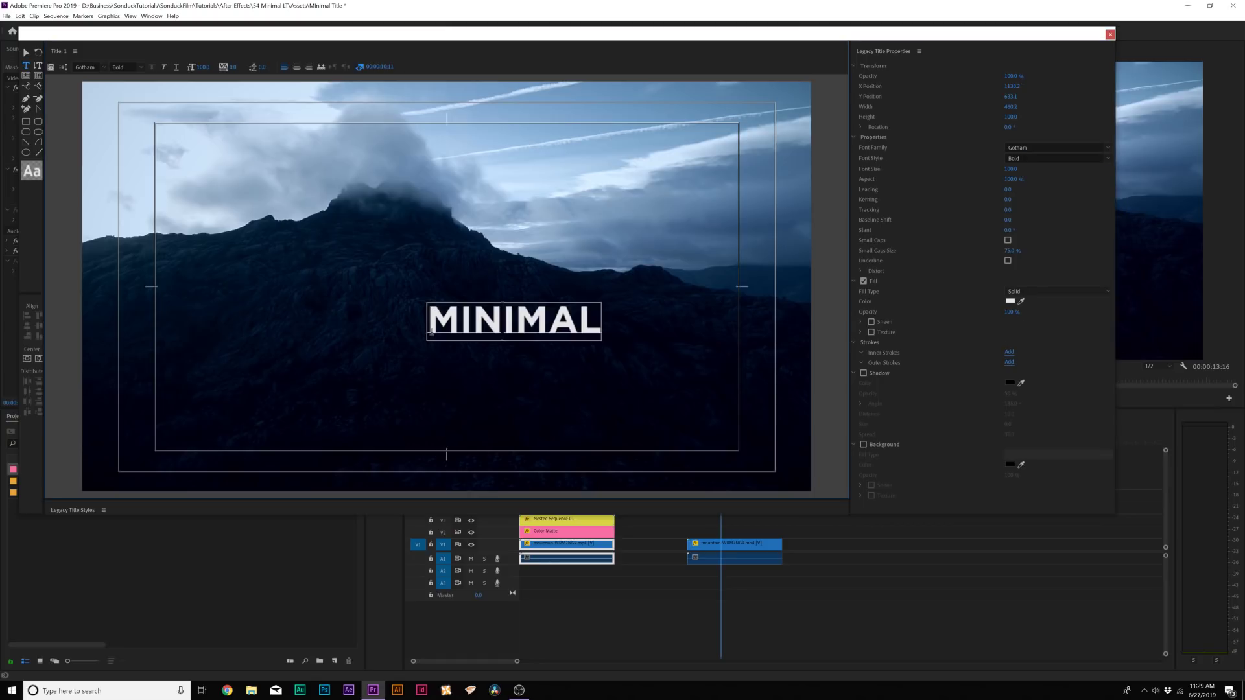
Move MINIMAL low in the frame and place title 1 on V2 over the second mountain clip
key("Escape")
left_click_drag(512, 324, 537, 449)
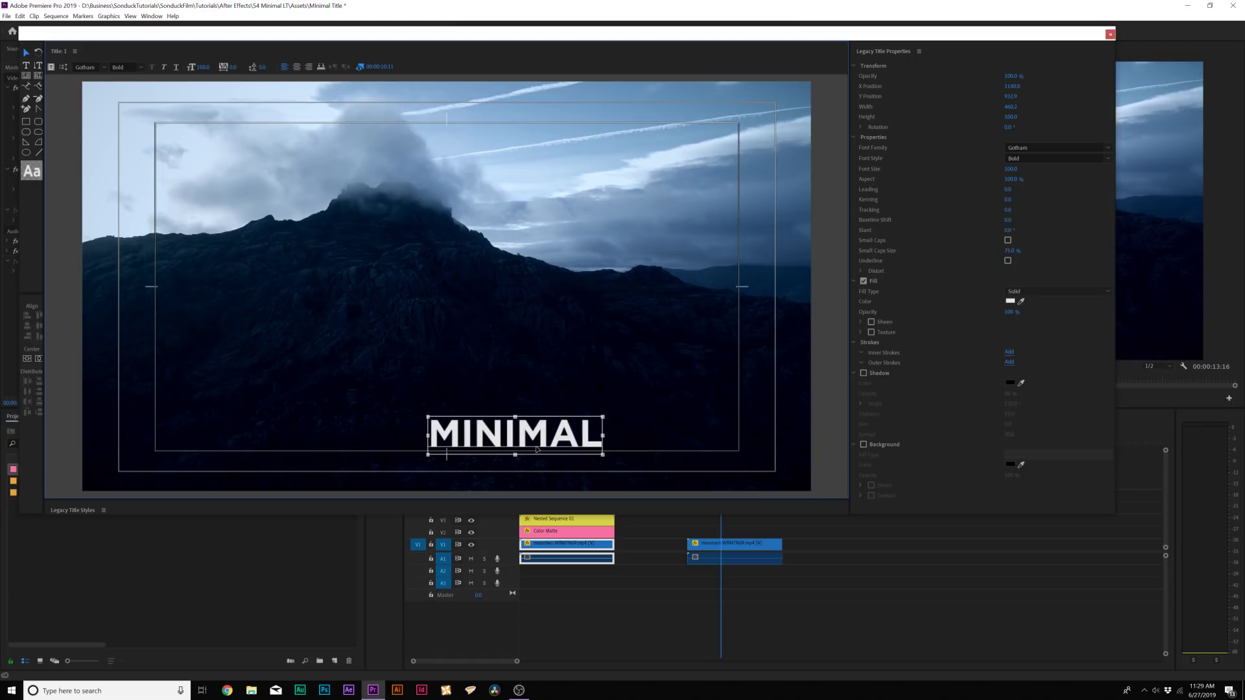
key("shift+Left")
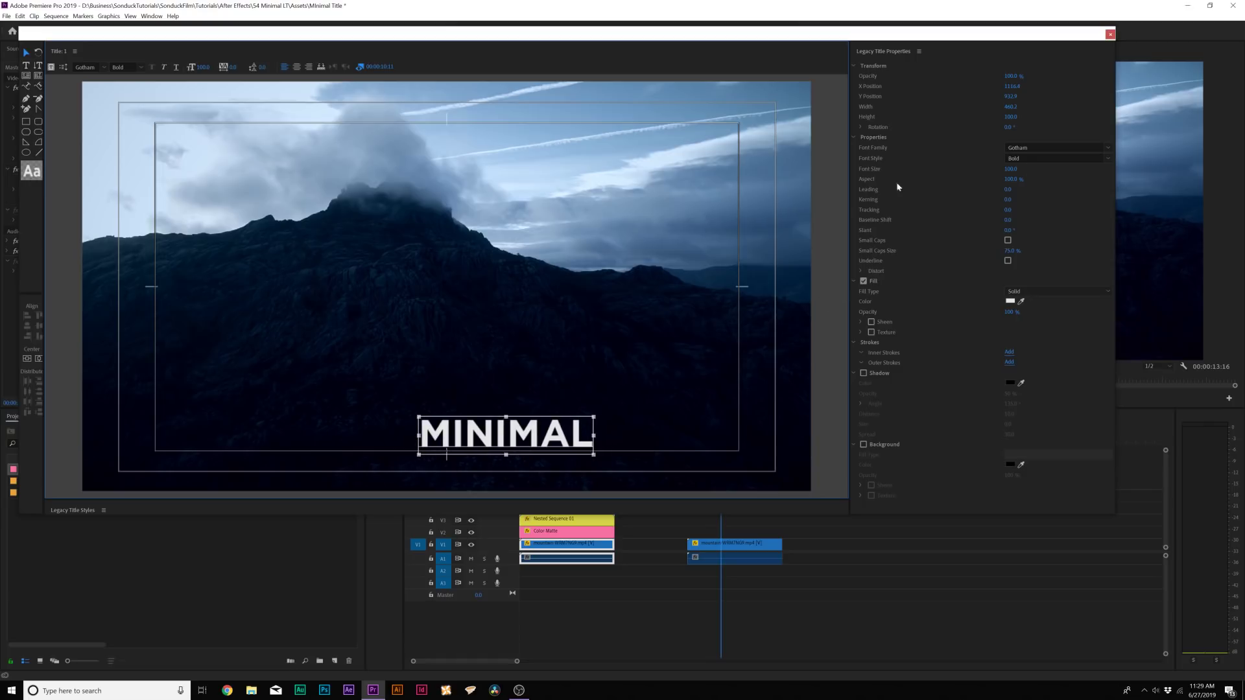
left_click(1109, 34)
left_click_drag(39, 473, 689, 532)
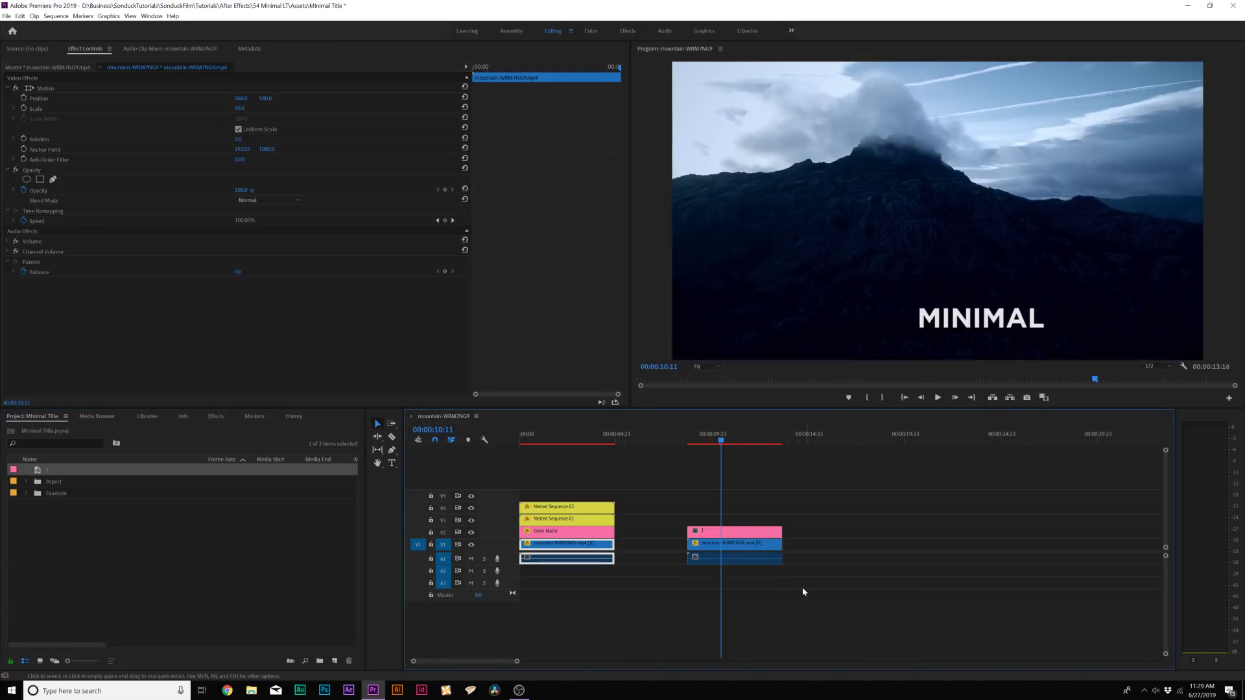
Duplicate title 1, rename the copy 2, and place it on the track above
left_click(40, 473)
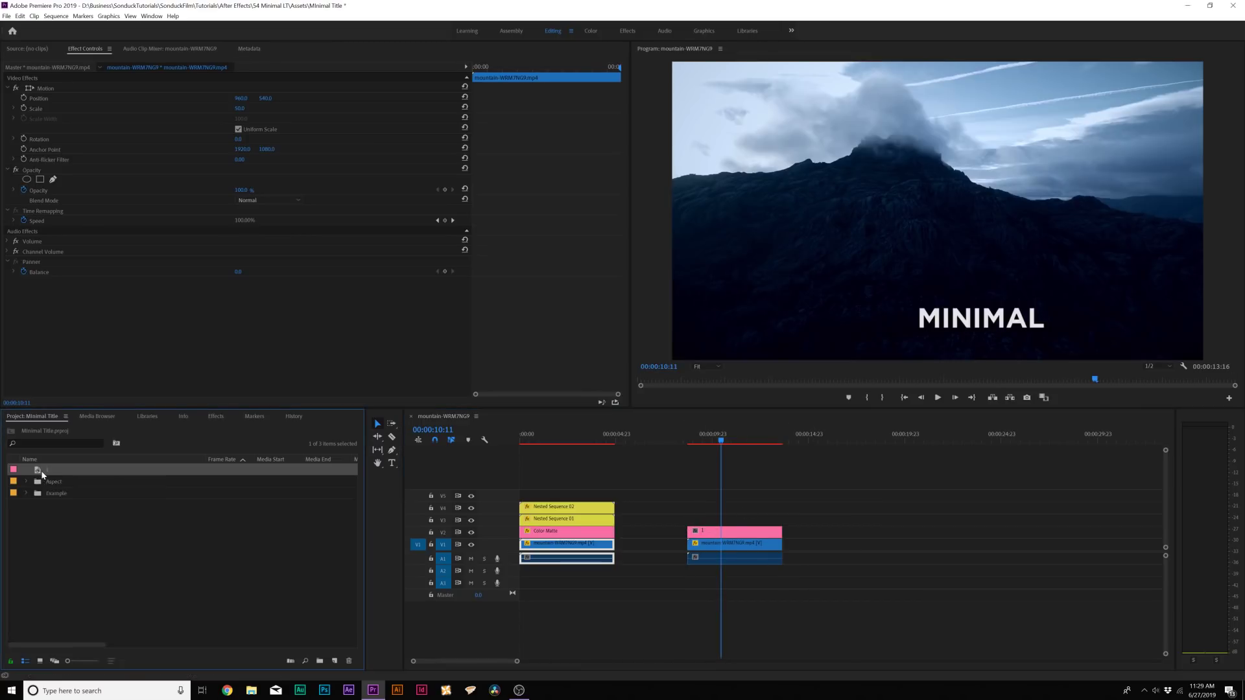
key("ctrl+c")
key("ctrl+v")
key("Return")
type("2")
left_click(80, 552)
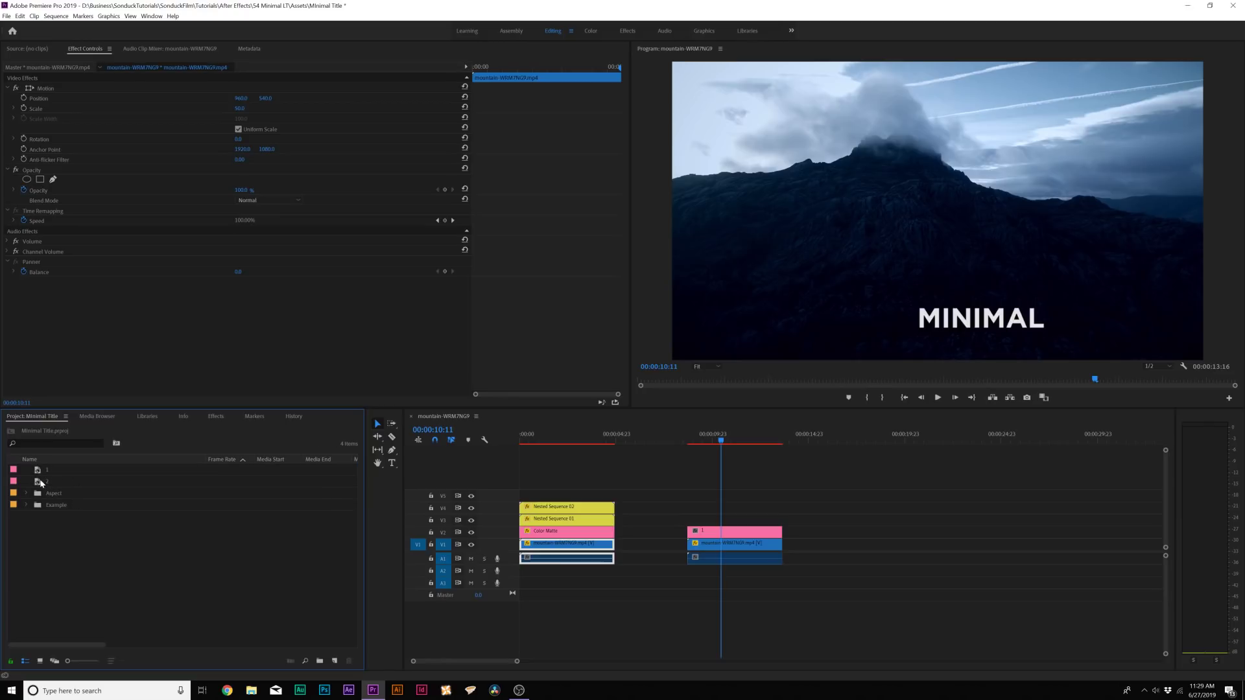
left_click_drag(40, 482, 689, 519)
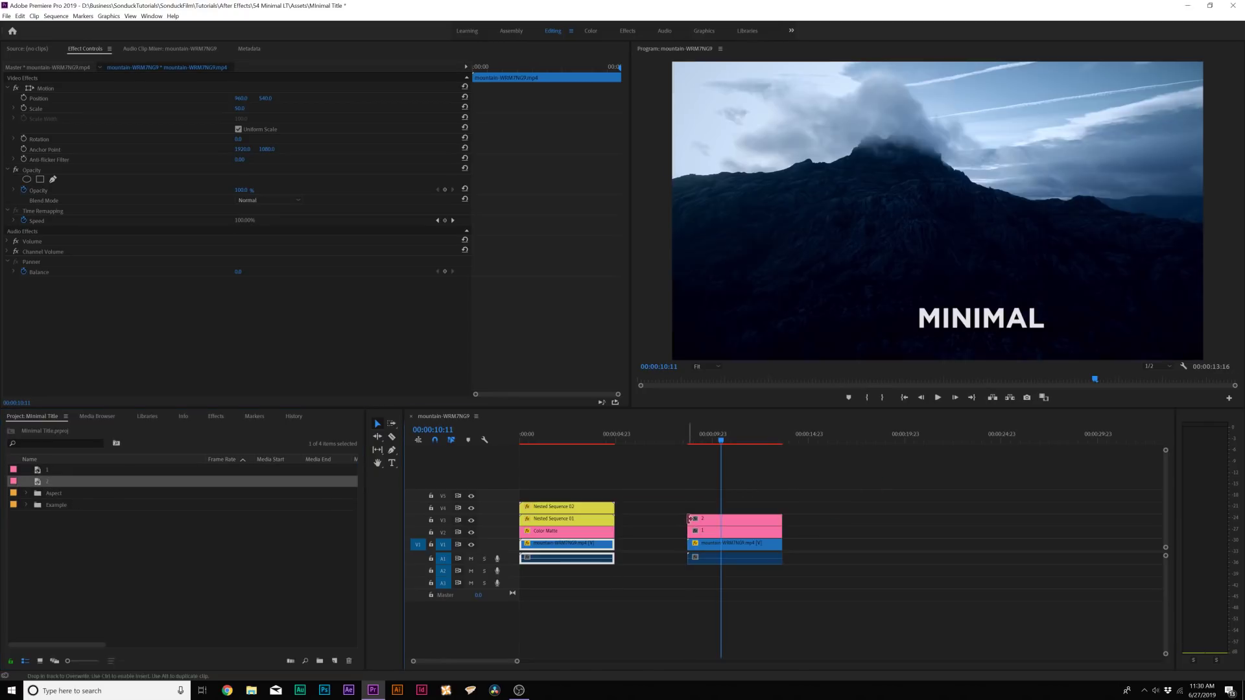
Make title 2 read COOL TITLES in Gotham Light, size 49, right of MINIMAL
double_click(725, 518)
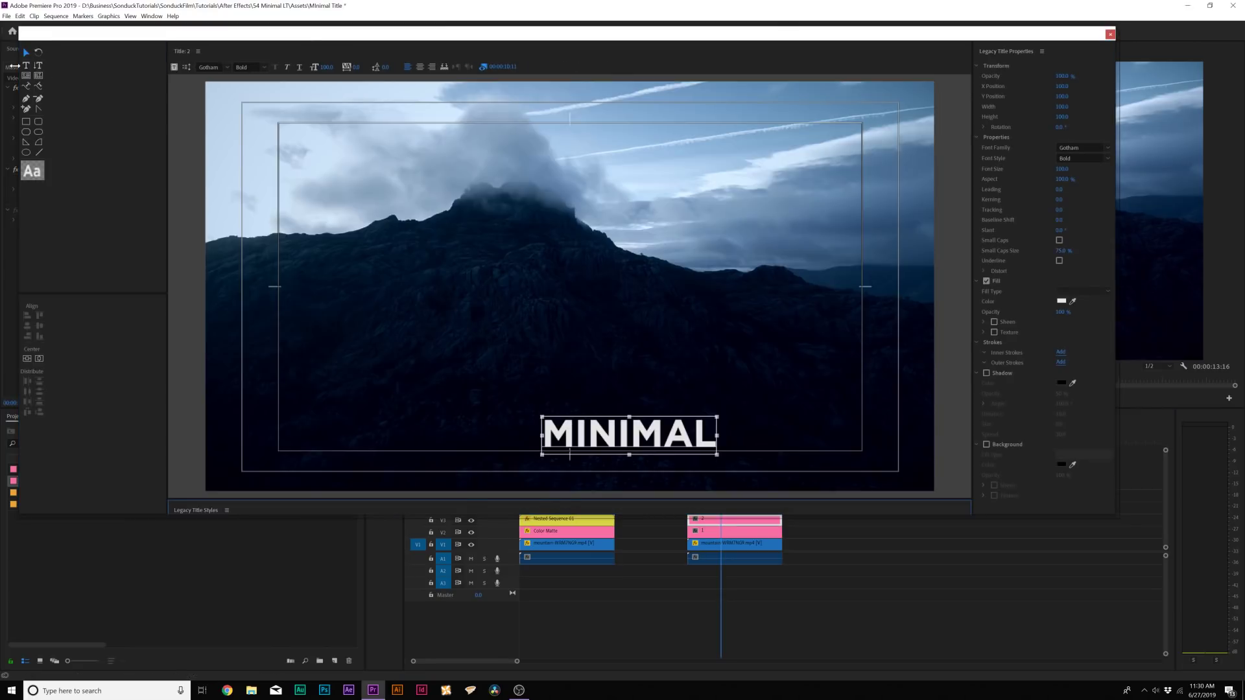
left_click(25, 65)
left_click(607, 436)
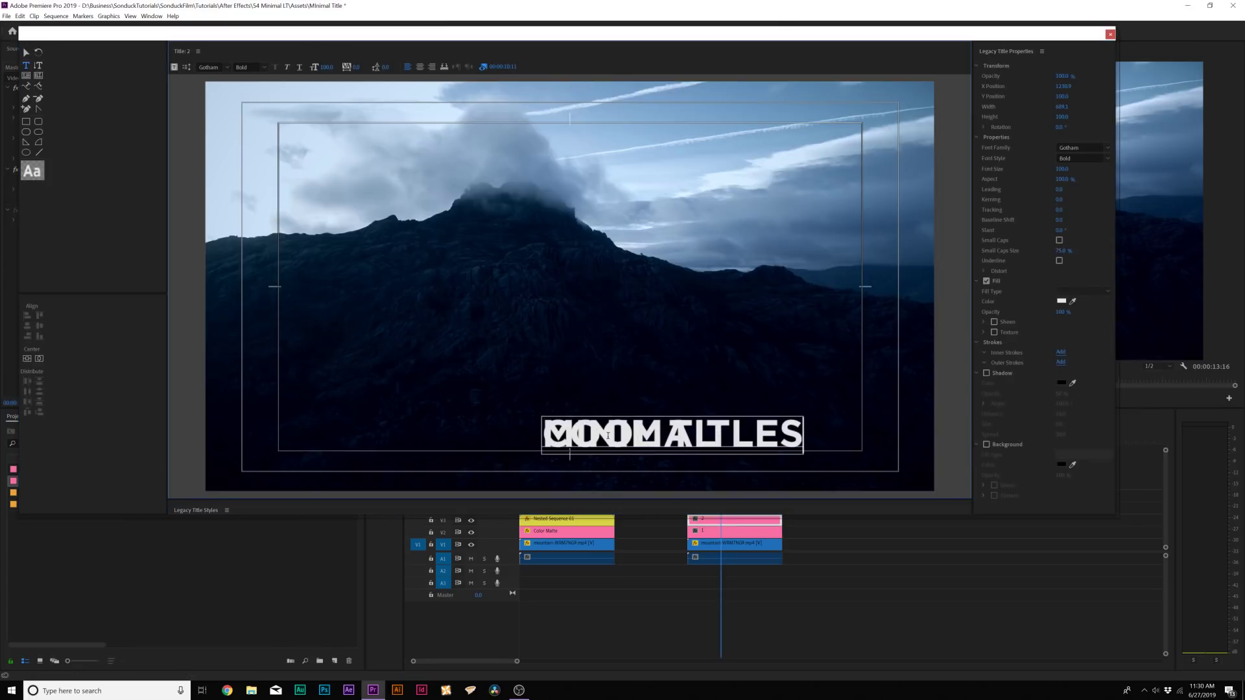
key("ctrl+a")
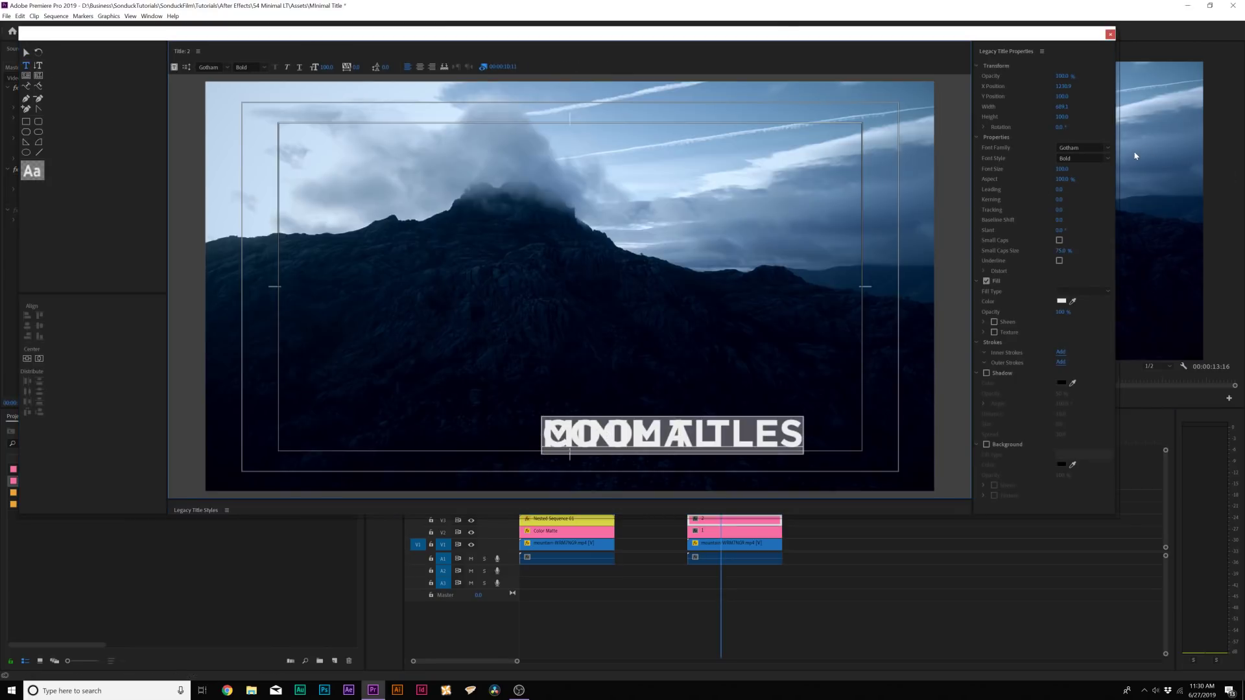
left_click(1110, 158)
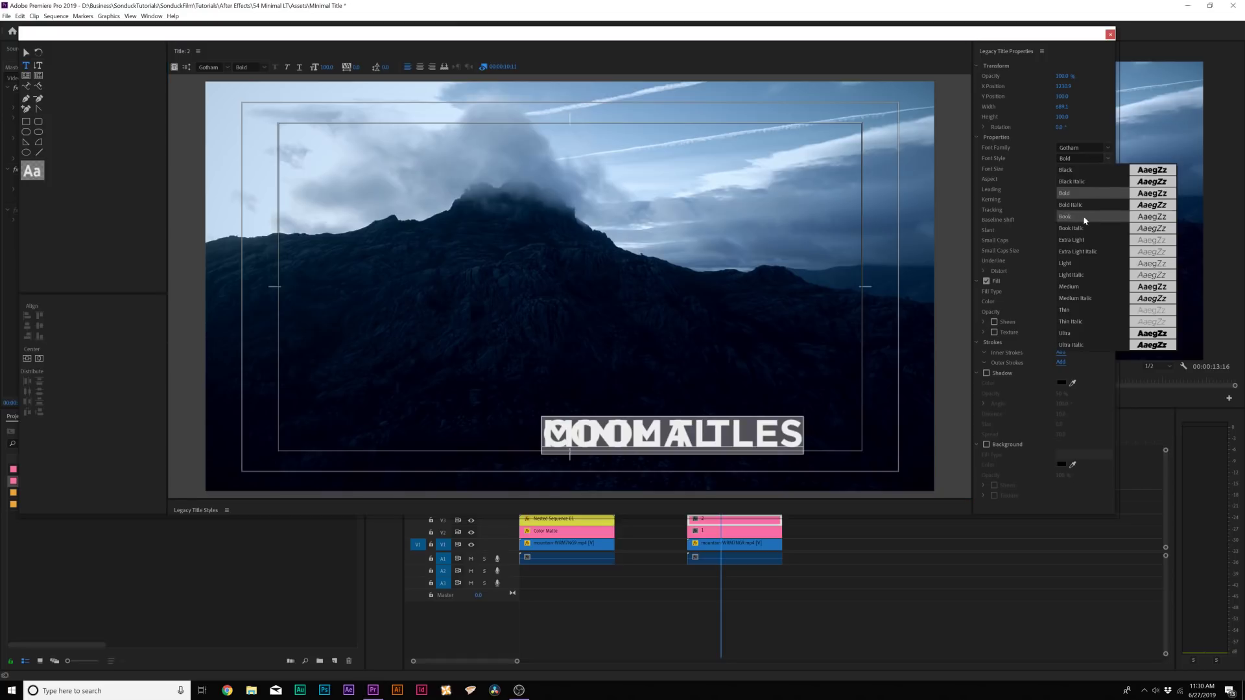
left_click(1076, 271)
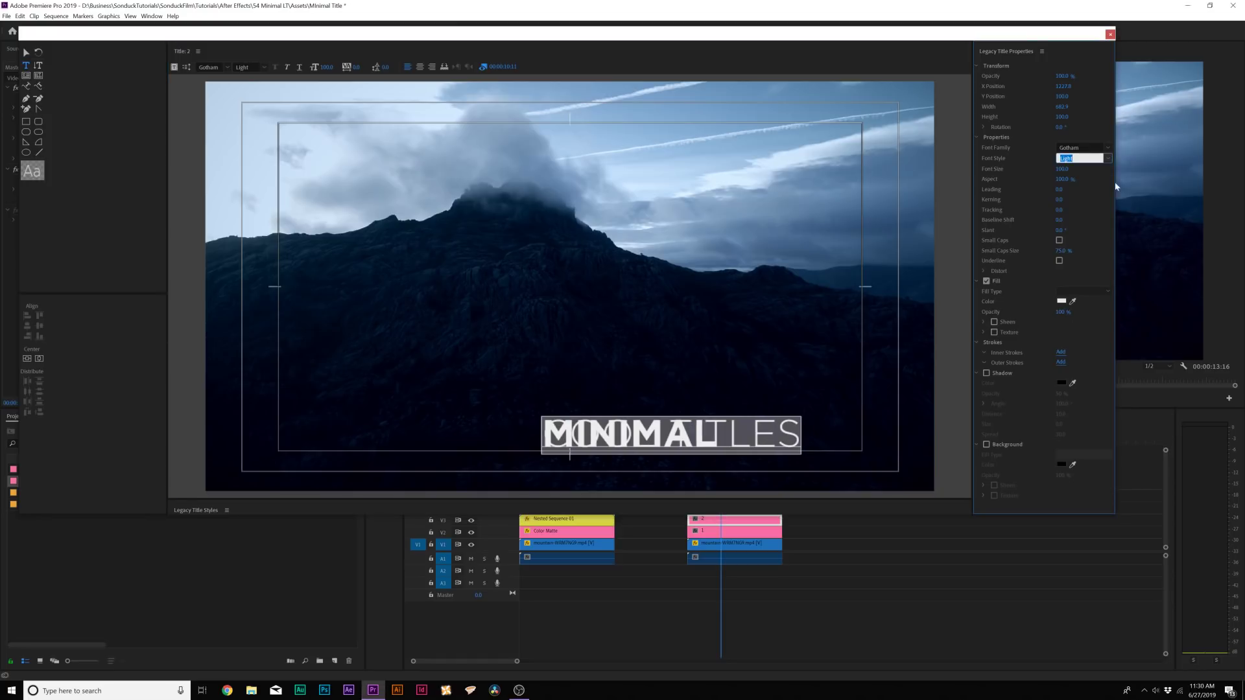
left_click_drag(1063, 169, 1044, 170)
left_click(26, 52)
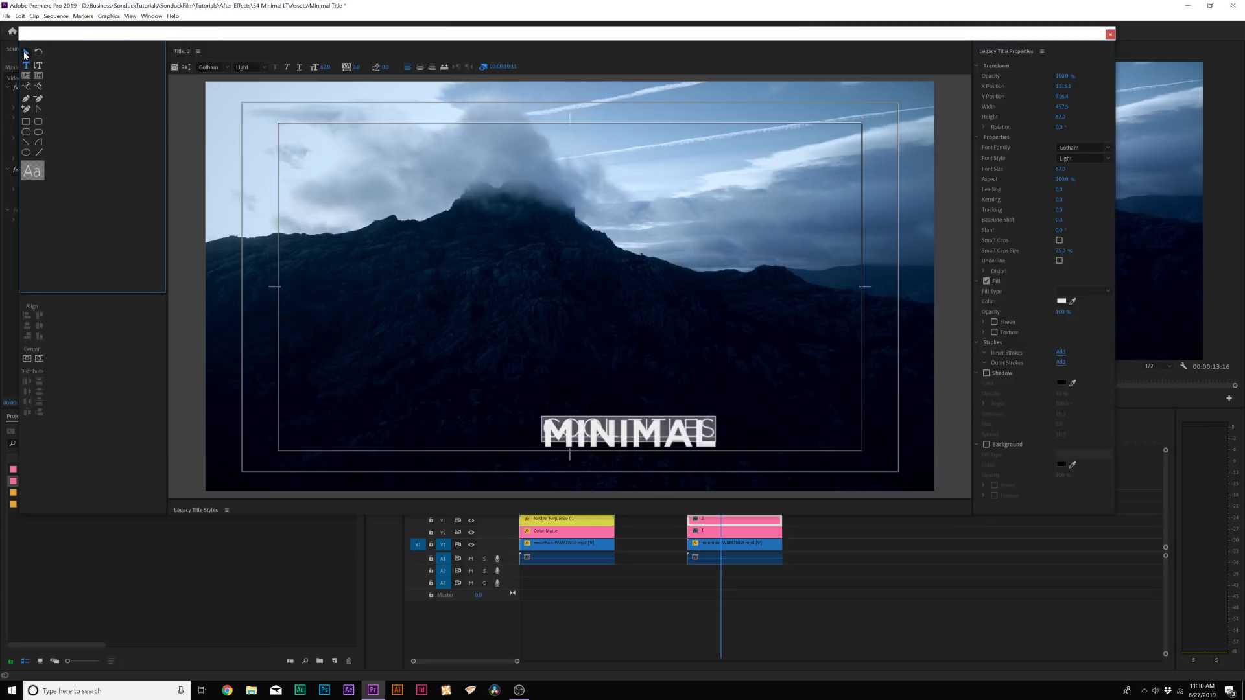
left_click_drag(633, 433, 827, 439)
left_click_drag(1059, 170, 1040, 170)
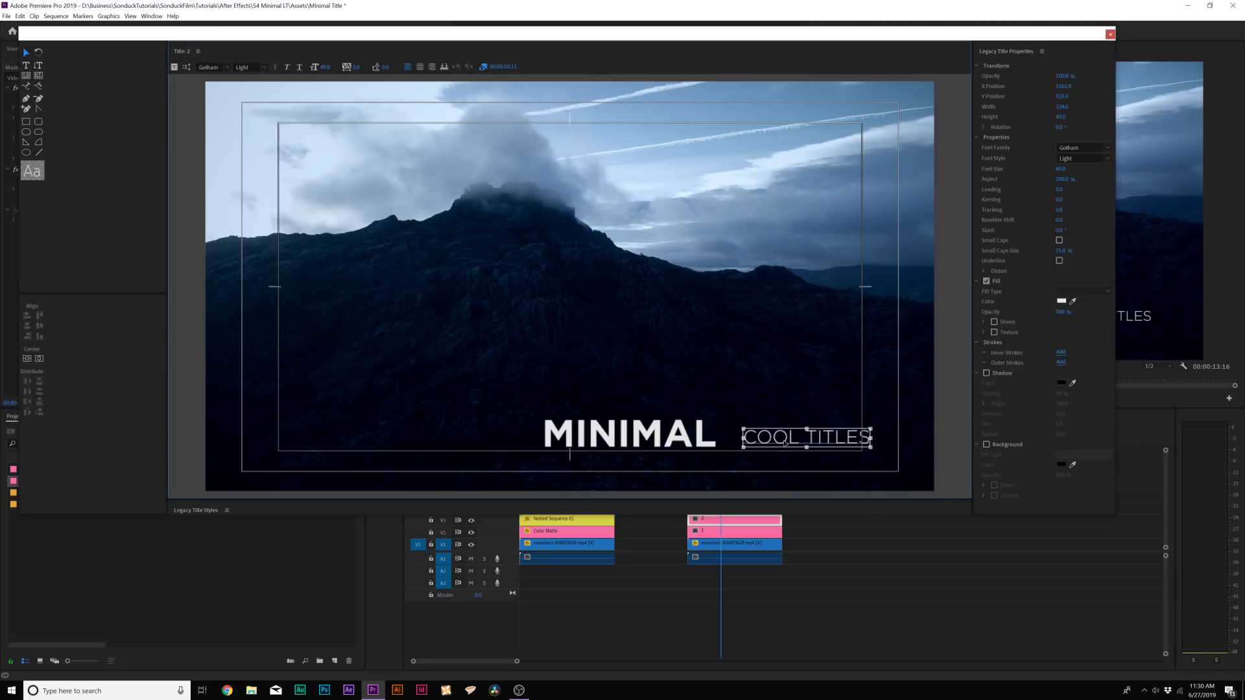
left_click(1109, 34)
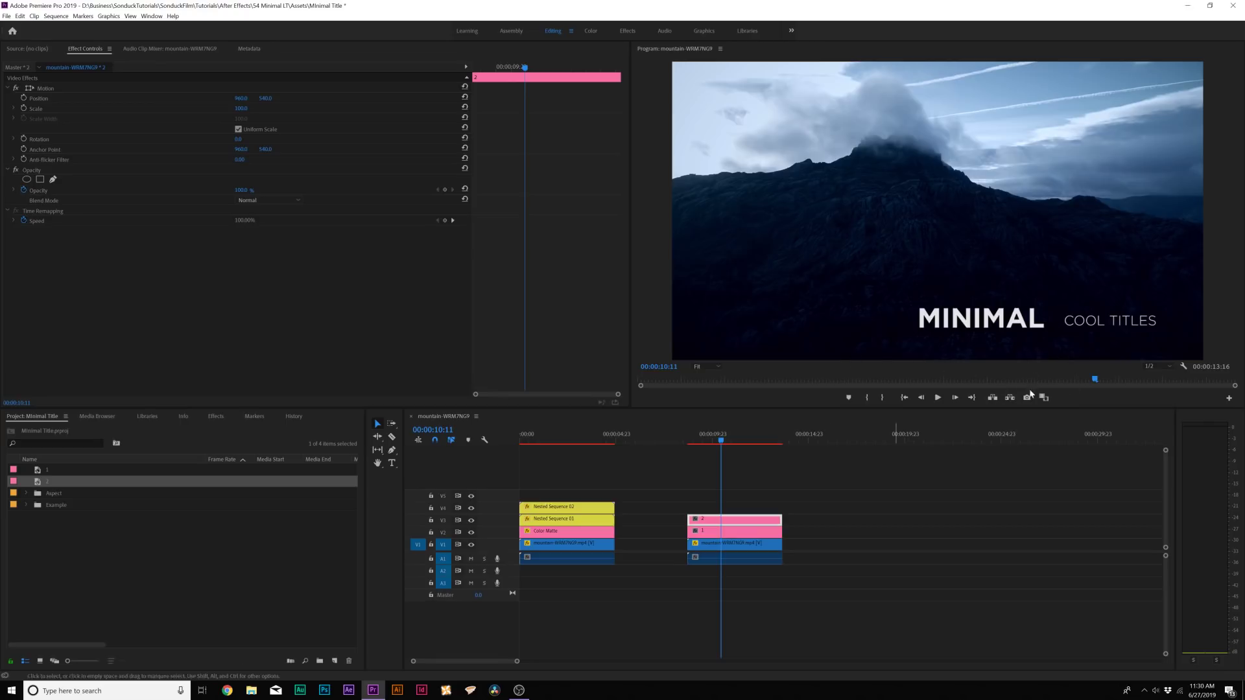
Create a white Color Matte and place it on V4 above title 2
left_click(333, 660)
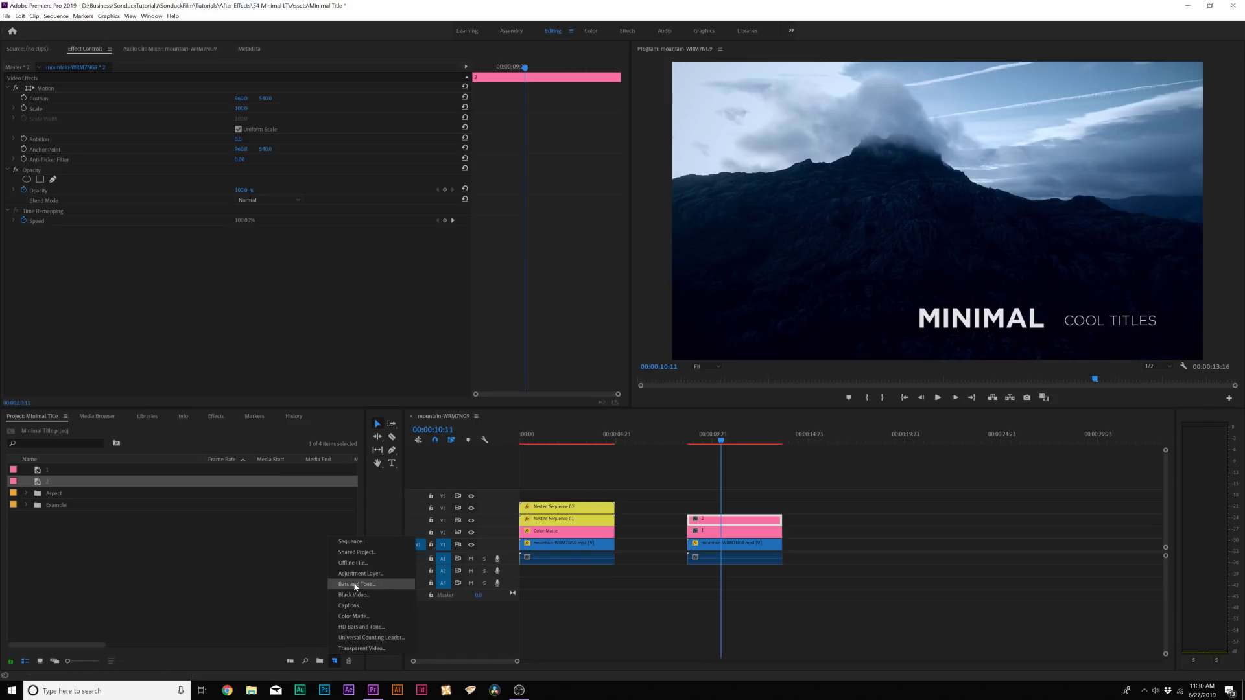
left_click(341, 617)
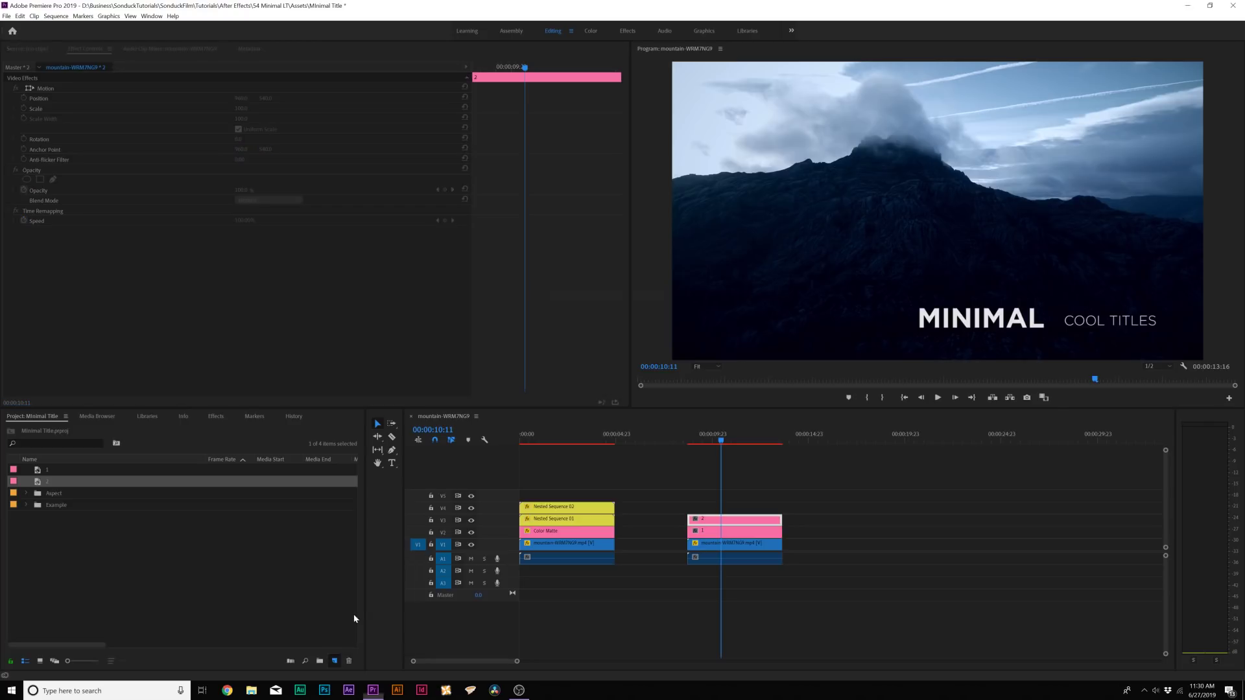
left_click(637, 379)
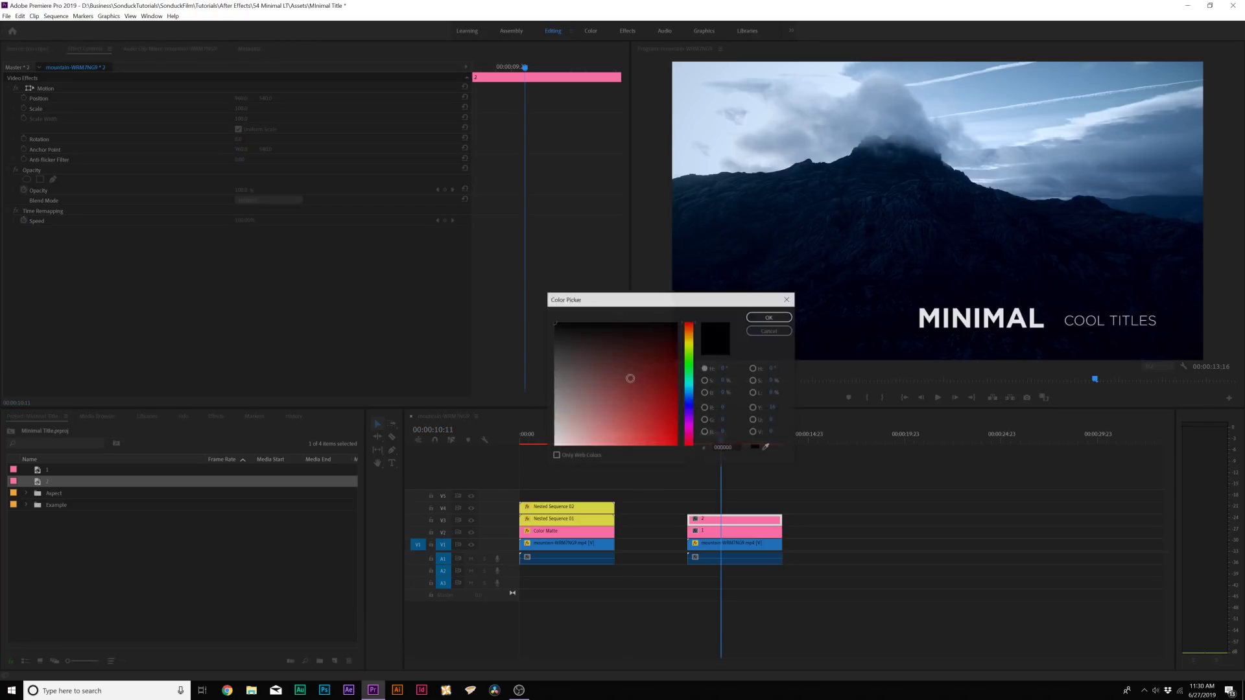
left_click(554, 446)
left_click(771, 319)
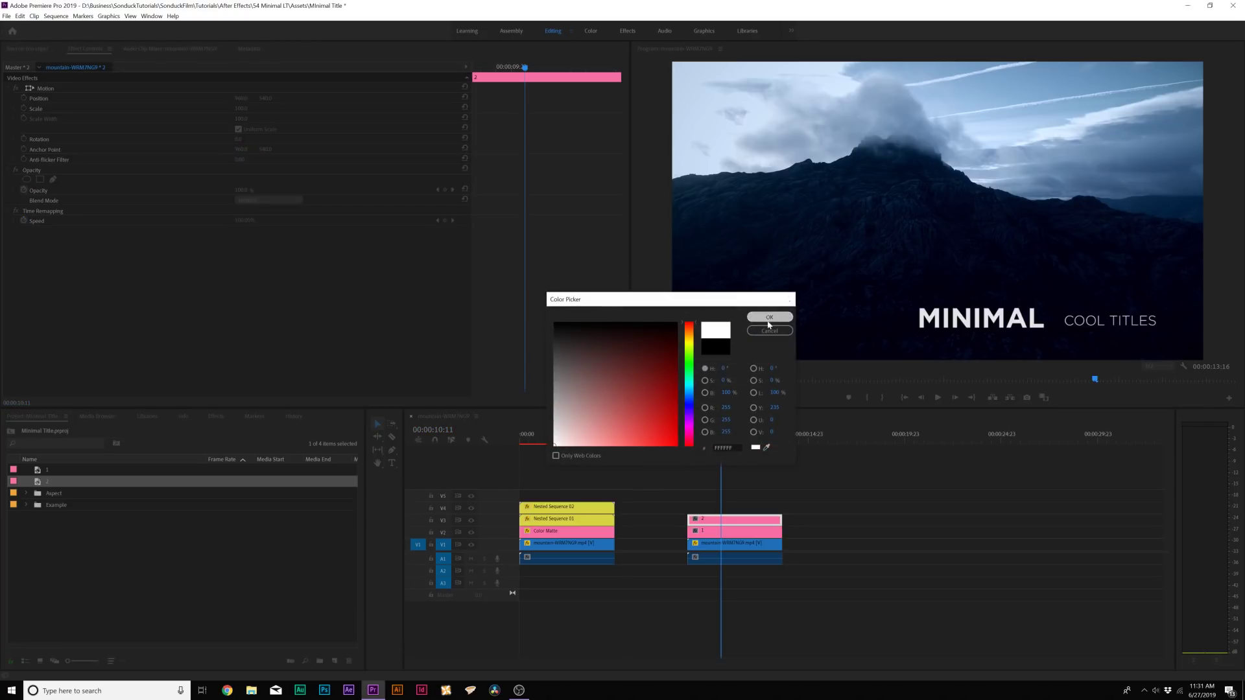
left_click(595, 359)
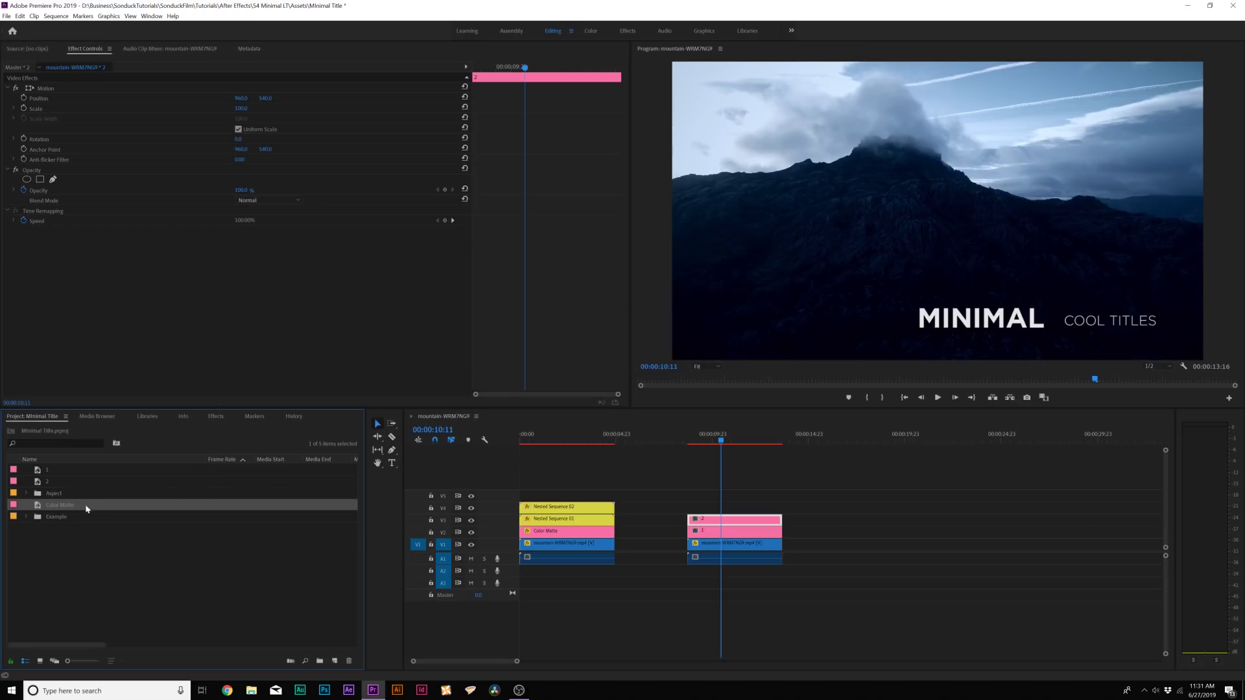
left_click_drag(51, 509, 395, 228)
Turn off Uniform Scale and set the matte's Scale Width to 0.5
double_click(716, 508)
key("Escape")
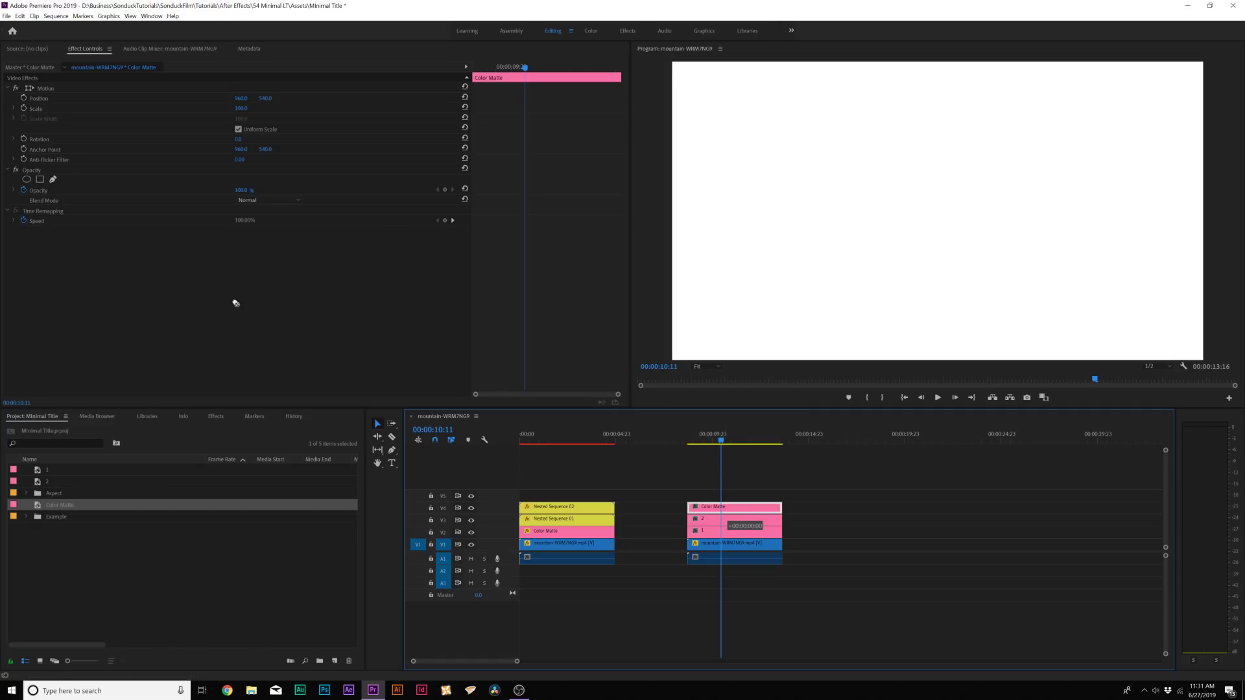
left_click_drag(235, 303, 185, 308)
left_click(239, 130)
left_click_drag(239, 122, 178, 108)
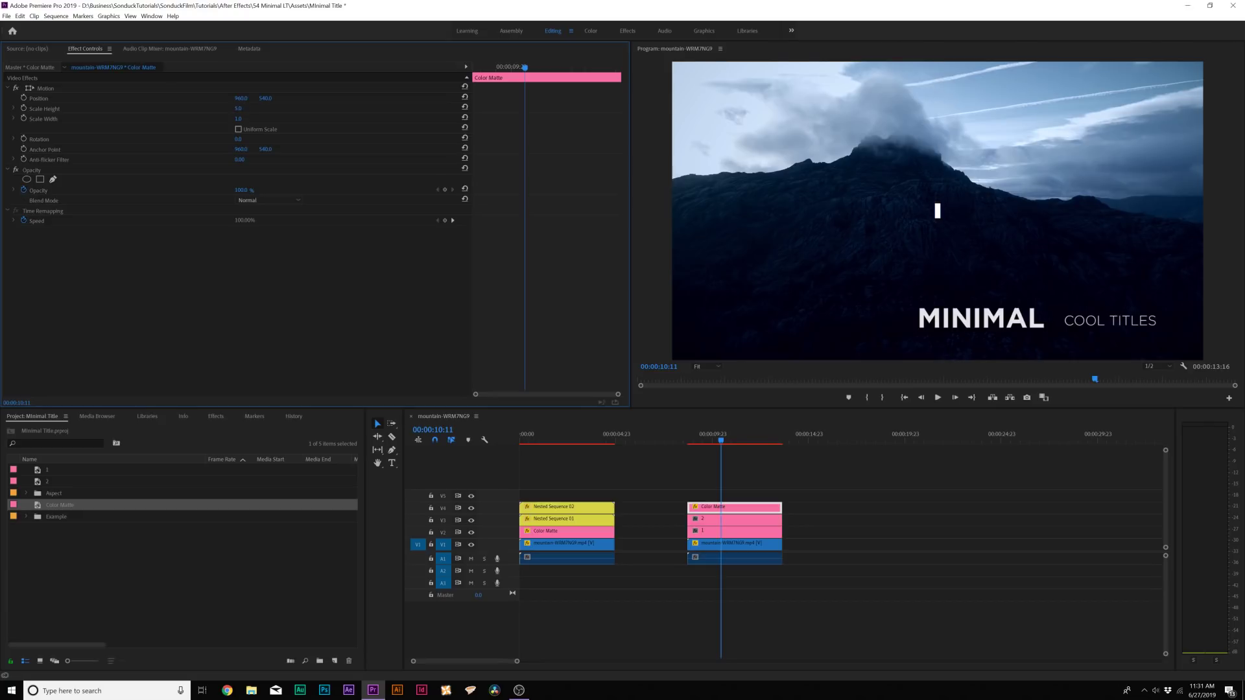
left_click(238, 118)
type(".5")
key("Return")
Position the bar at about Y 1074 between MINIMAL and COOL TITLES, height 8
left_click_drag(266, 98, 363, 98)
left_click_drag(241, 98, 512, 98)
left_click(239, 108)
type("8")
key("Return")
Rotate the bar 11°, set its Scale Height to 13, and nudge the slash right
left_click(246, 139)
type("11")
key("Return")
left_click(247, 107)
type("13")
key("Return")
left_click_drag(243, 98, 250, 117)
left_click_drag(486, 67, 455, 75)
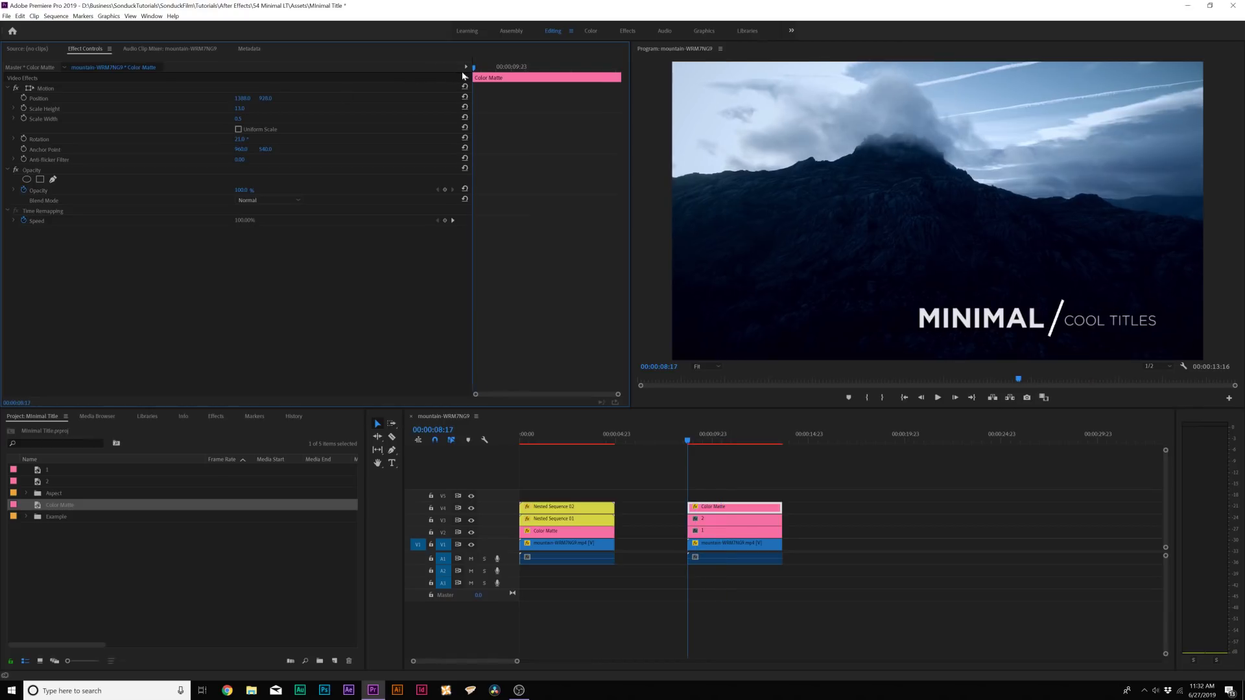
Keyframe the slash's Scale Height from 0 at the clip start up to 13, with Bezier easing
left_click(23, 108)
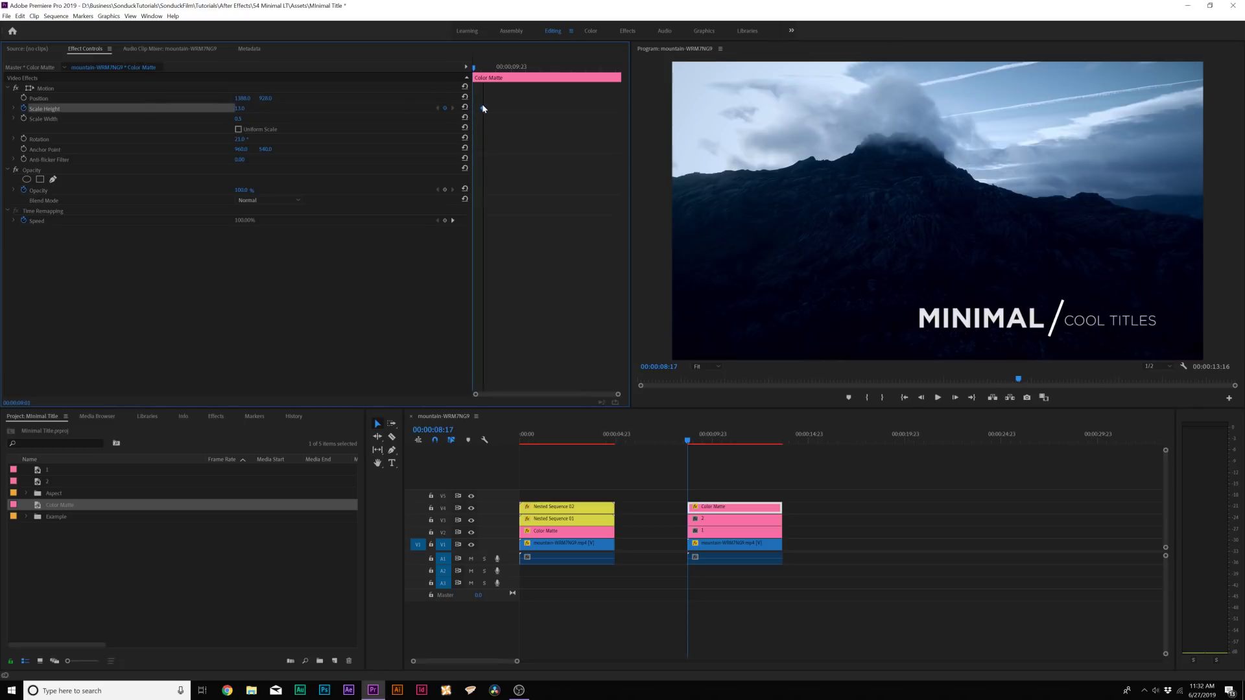
scroll(483, 109, "up", 3)
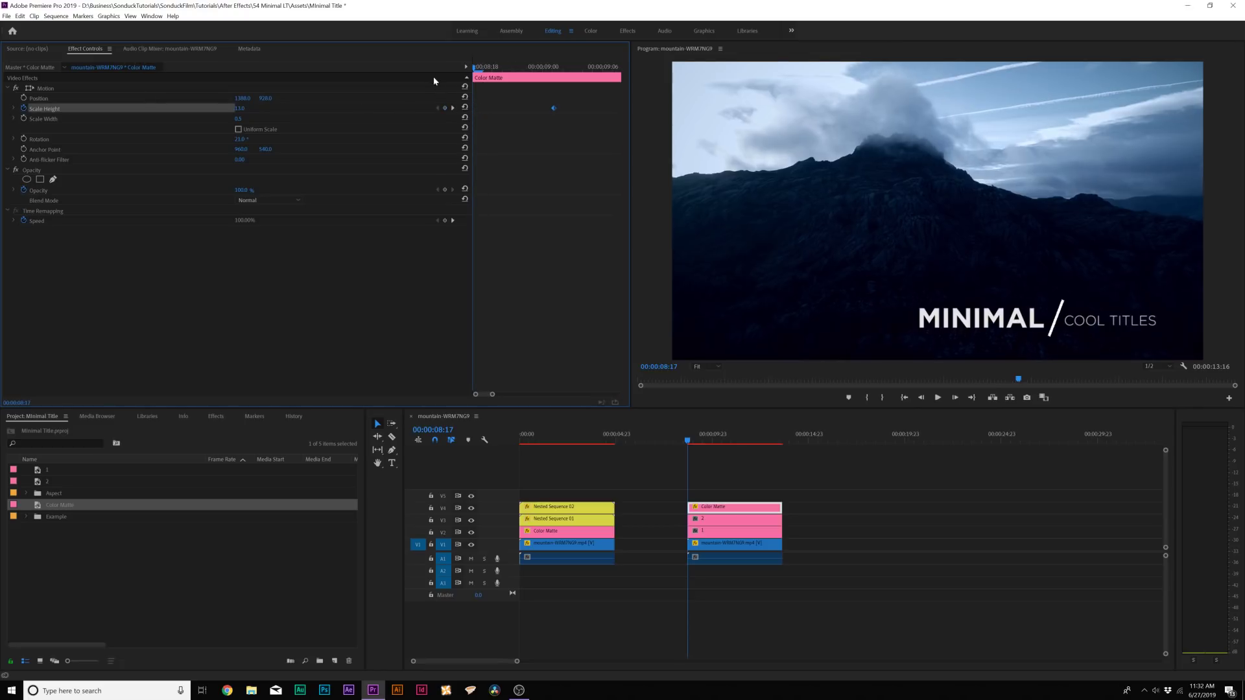
left_click(241, 109)
type("0")
key("Return")
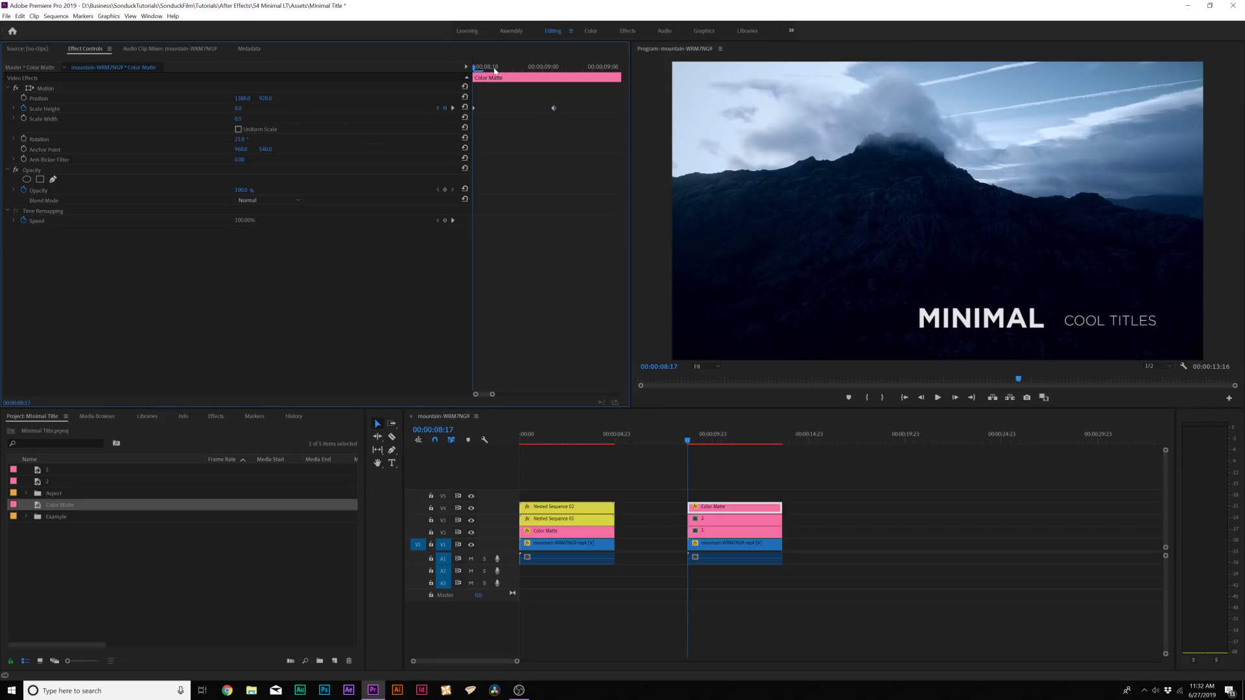
key("space")
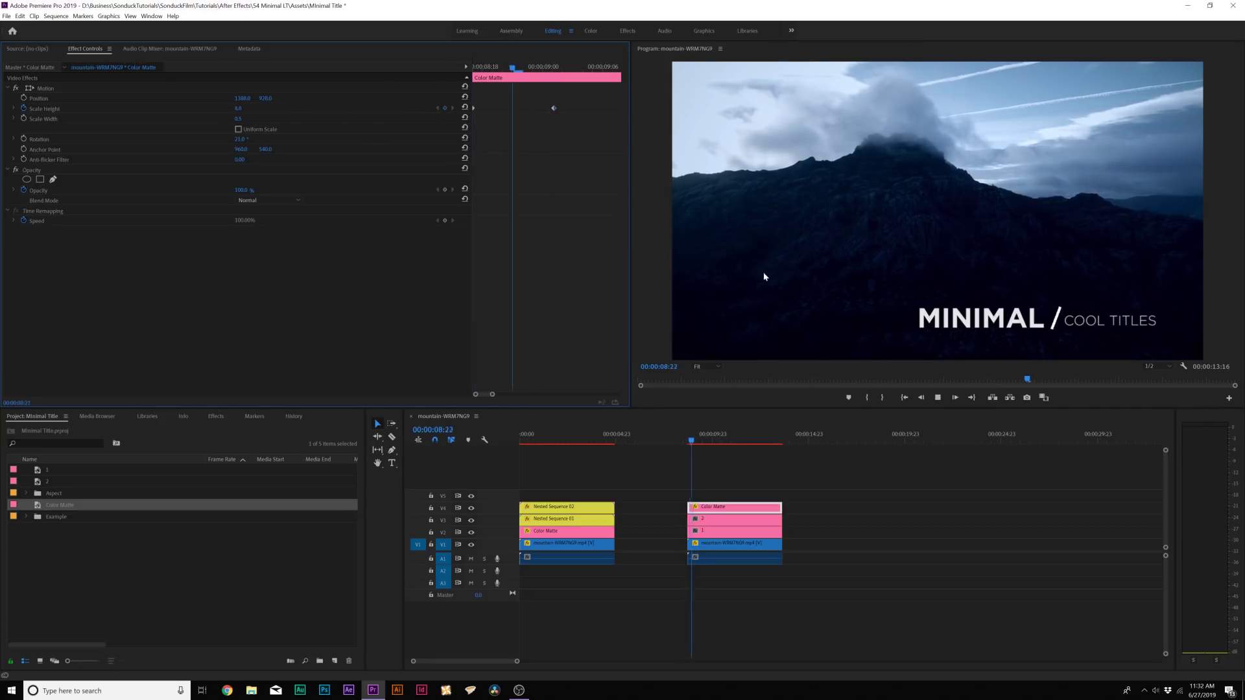
key("Up")
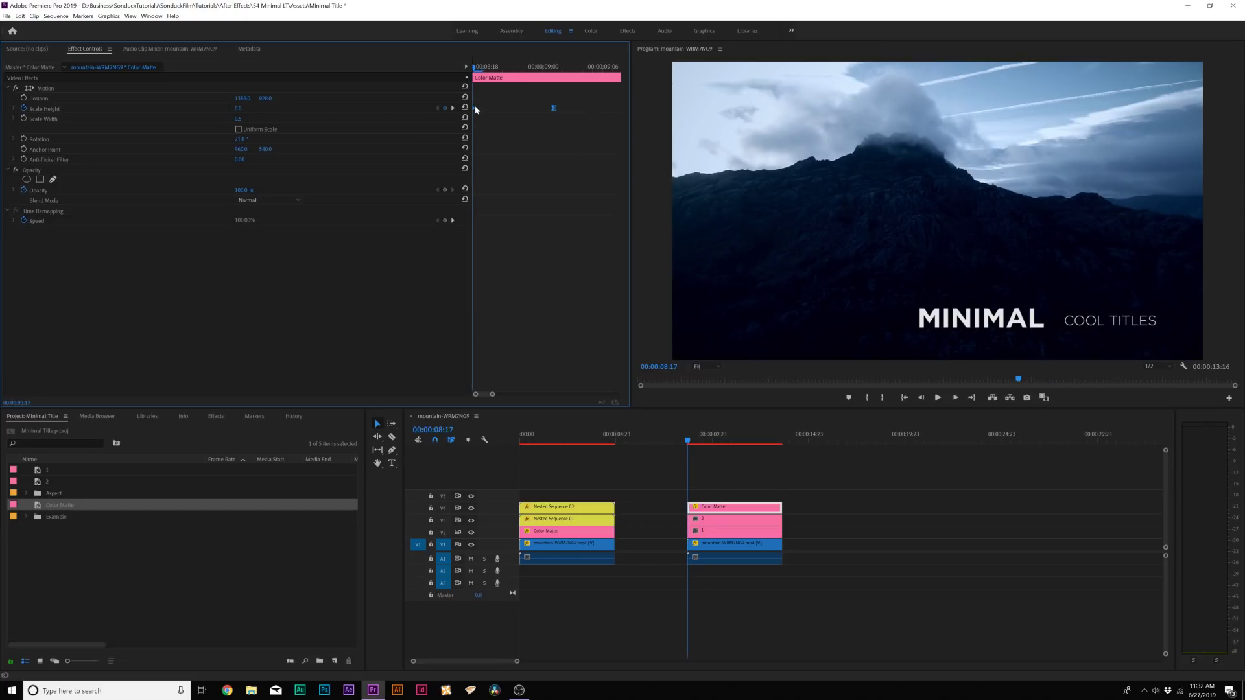
right_click(474, 109)
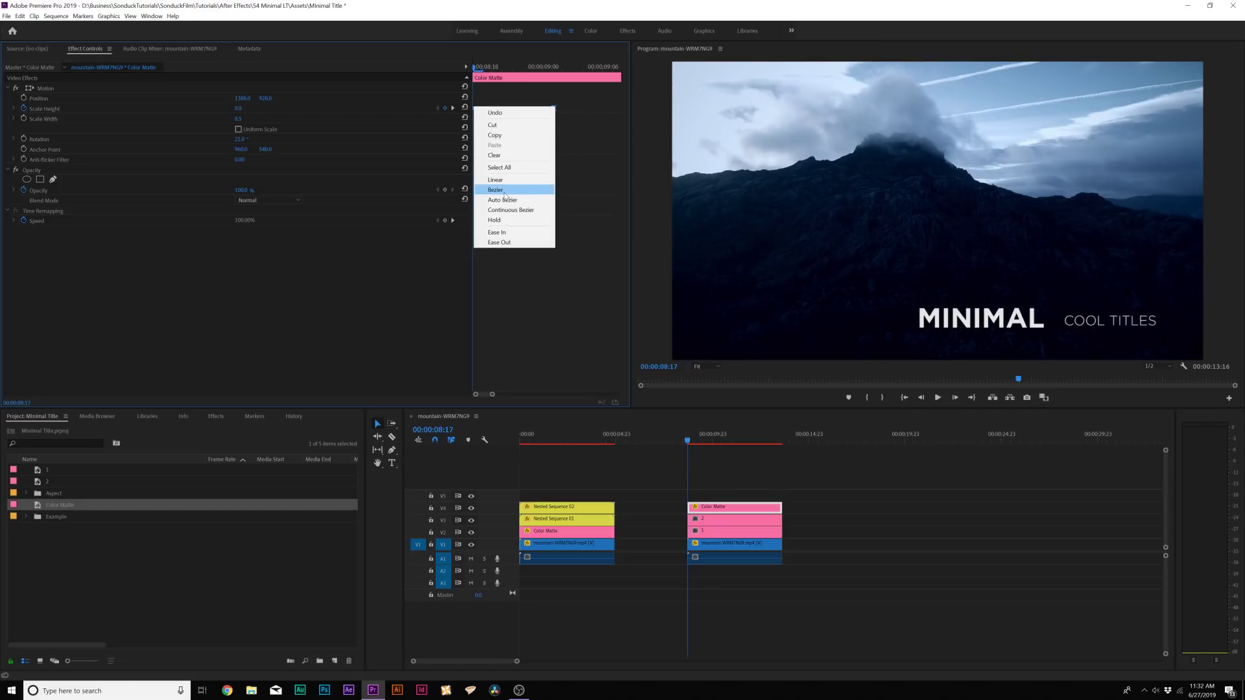
left_click(505, 190)
left_click_drag(475, 67, 545, 84)
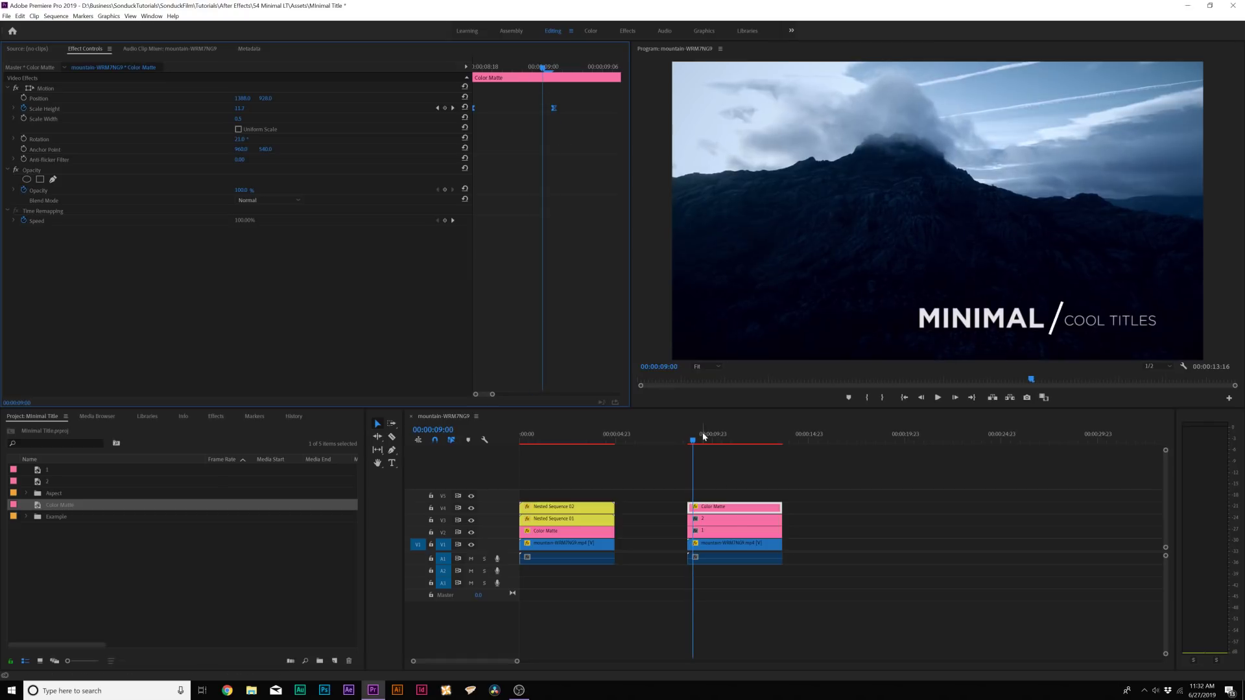
Keyframe MINIMAL's position to start at X 1939 and slide back to its original spot
left_click(726, 519)
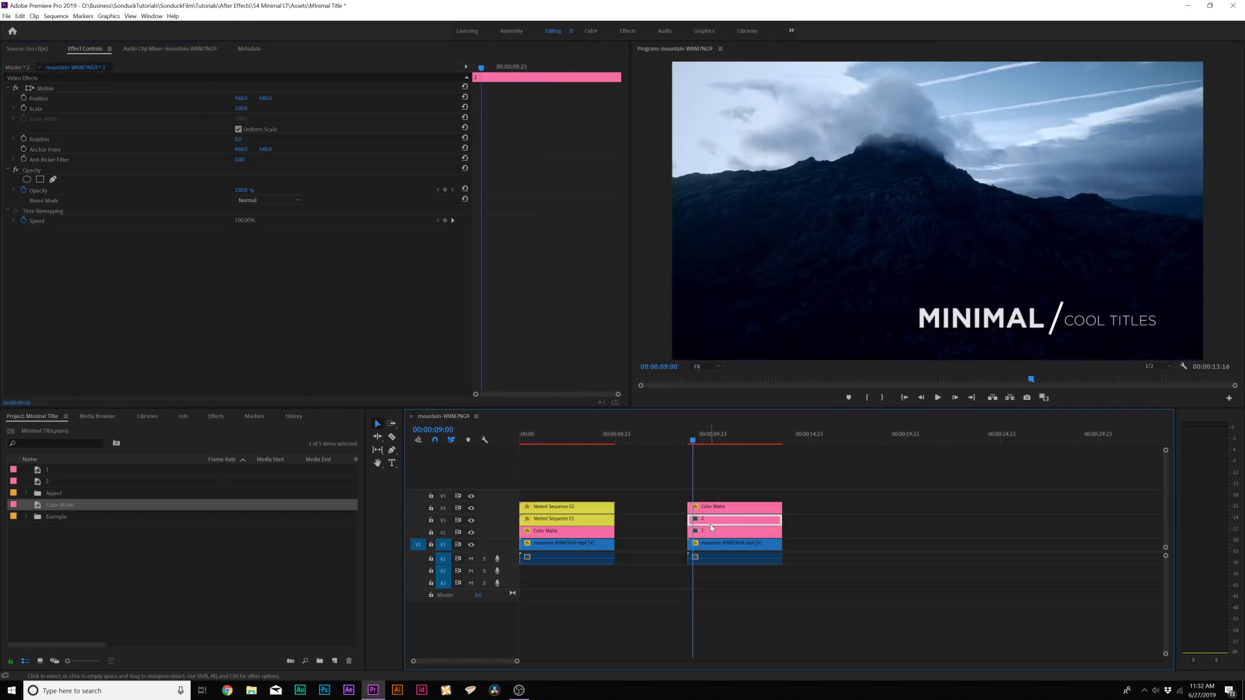
left_click(704, 533)
left_click(24, 98)
left_click_drag(484, 98, 495, 97)
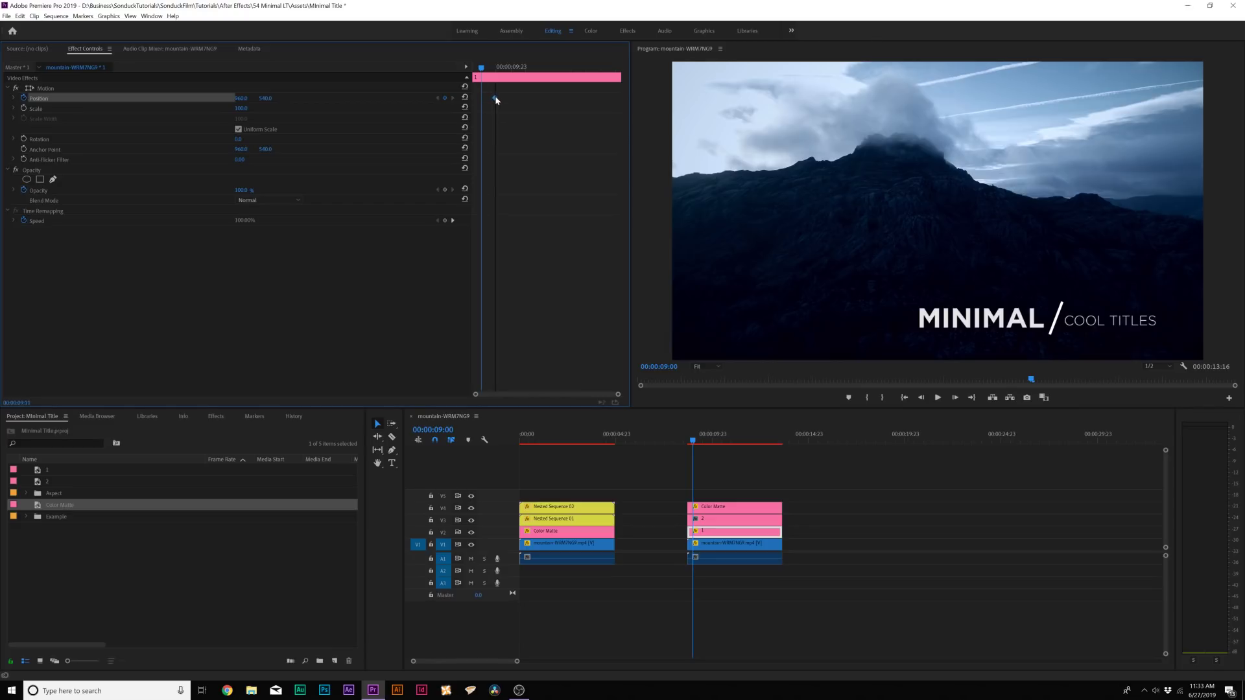
left_click_drag(241, 98, 305, 99)
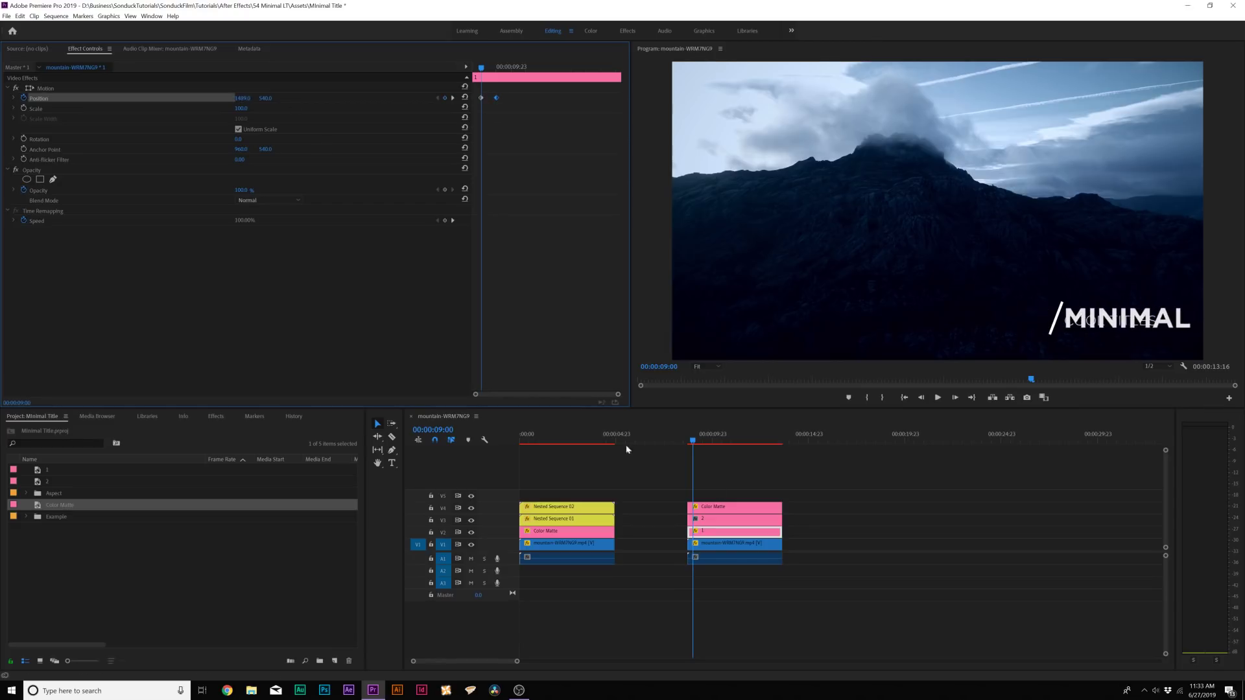
Keyframe COOL TITLES' position to start at X 554 and preview the slide-in
left_click(704, 519)
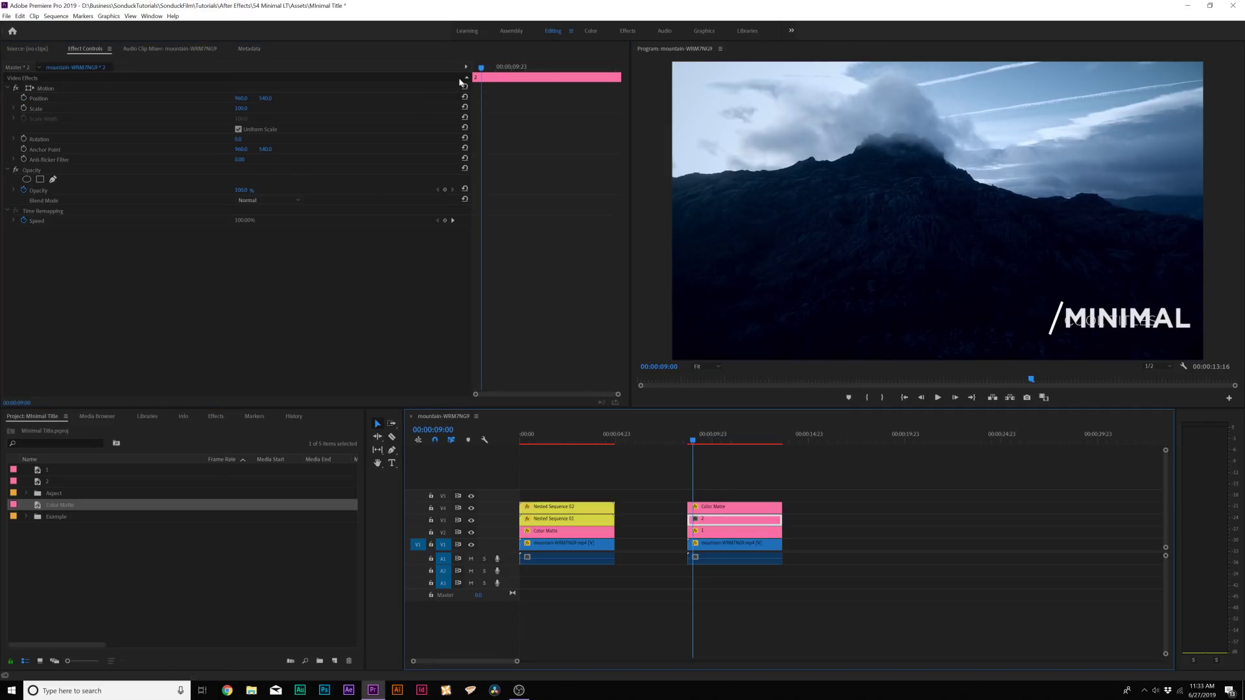
left_click_drag(481, 71, 493, 70)
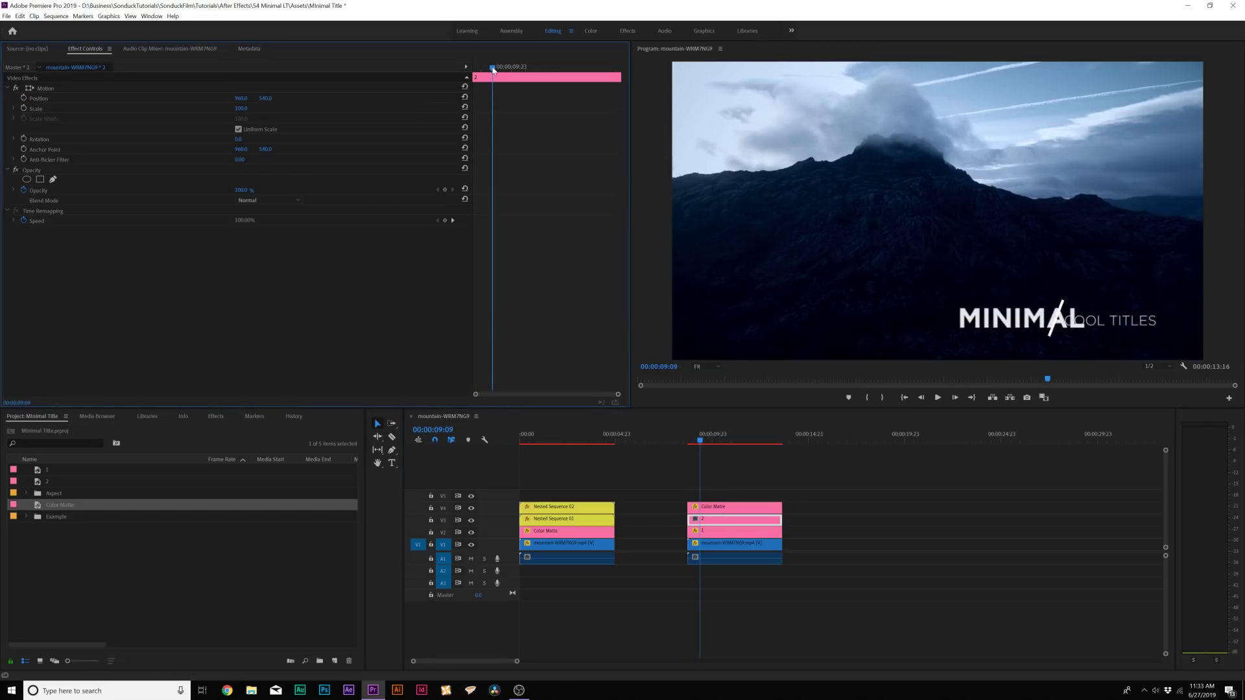
left_click(24, 98)
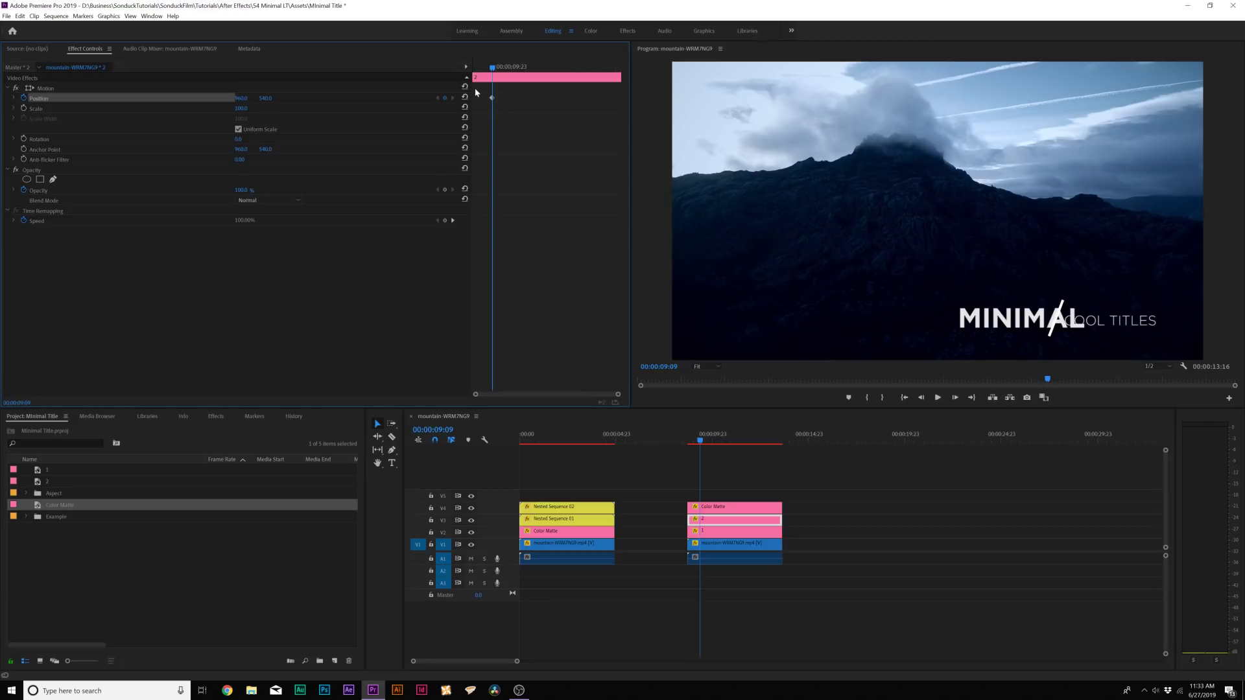
left_click_drag(500, 99, 506, 99)
left_click(299, 87)
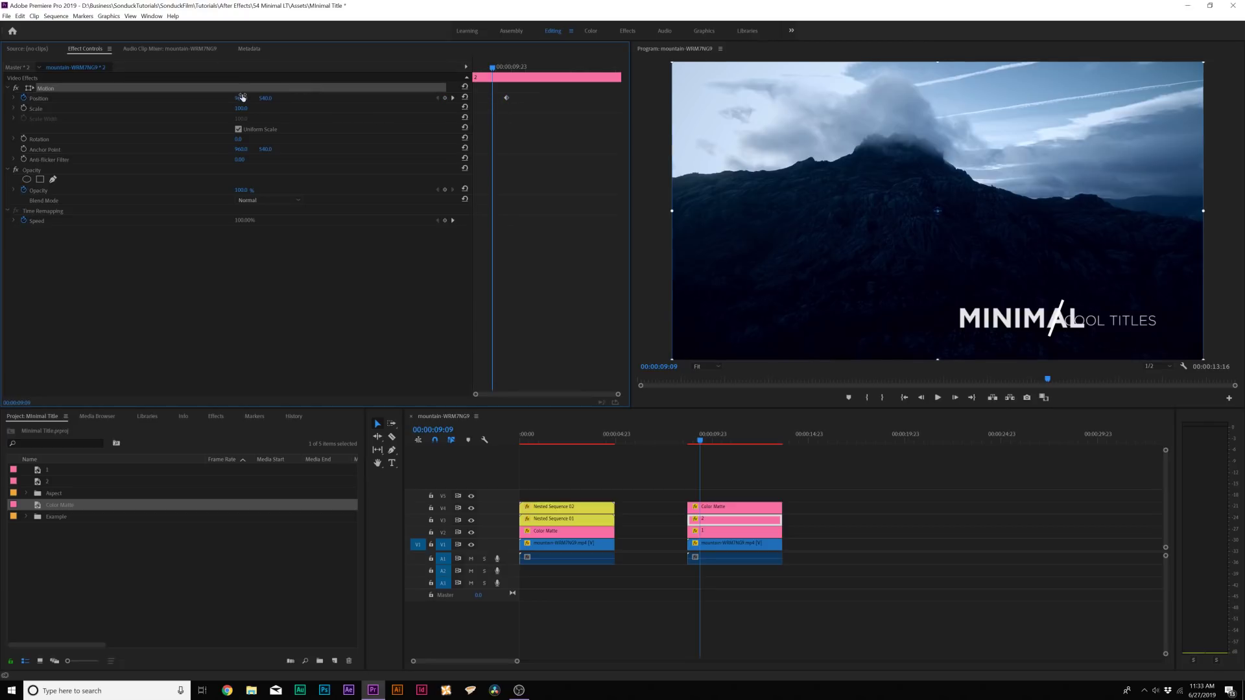
left_click_drag(1108, 321, 1023, 321)
left_click(284, 78)
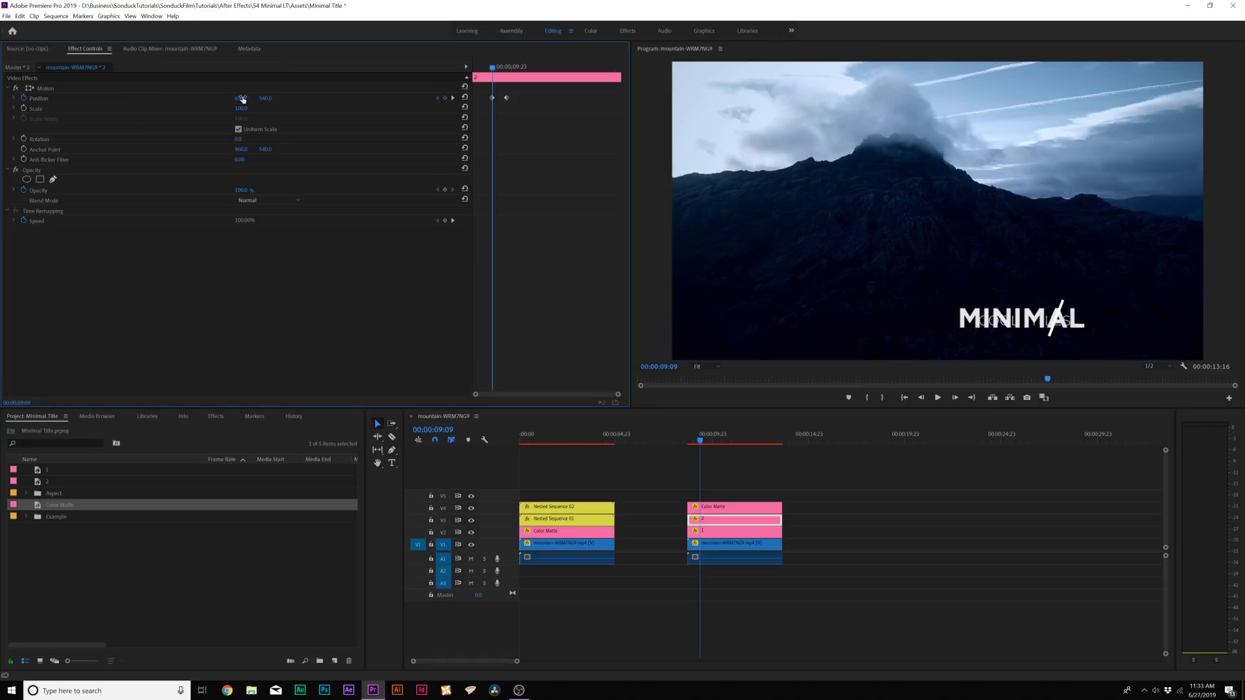
left_click_drag(242, 99, 180, 98)
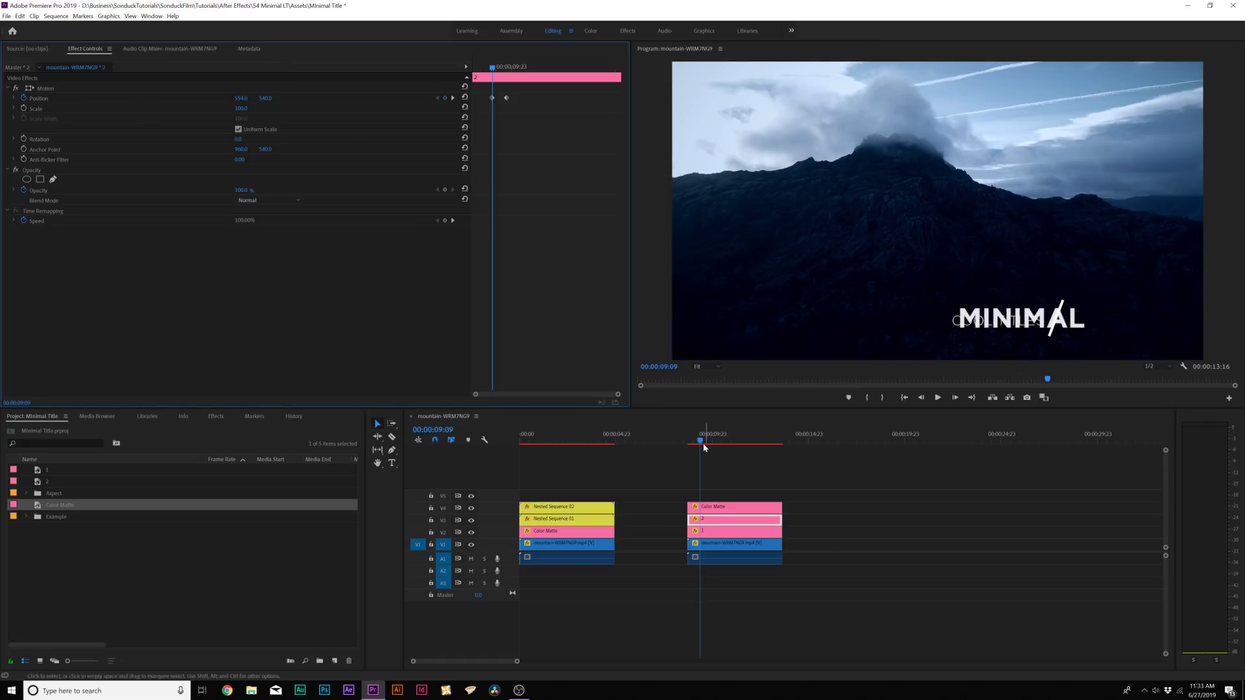
left_click_drag(700, 443, 691, 441)
key("space")
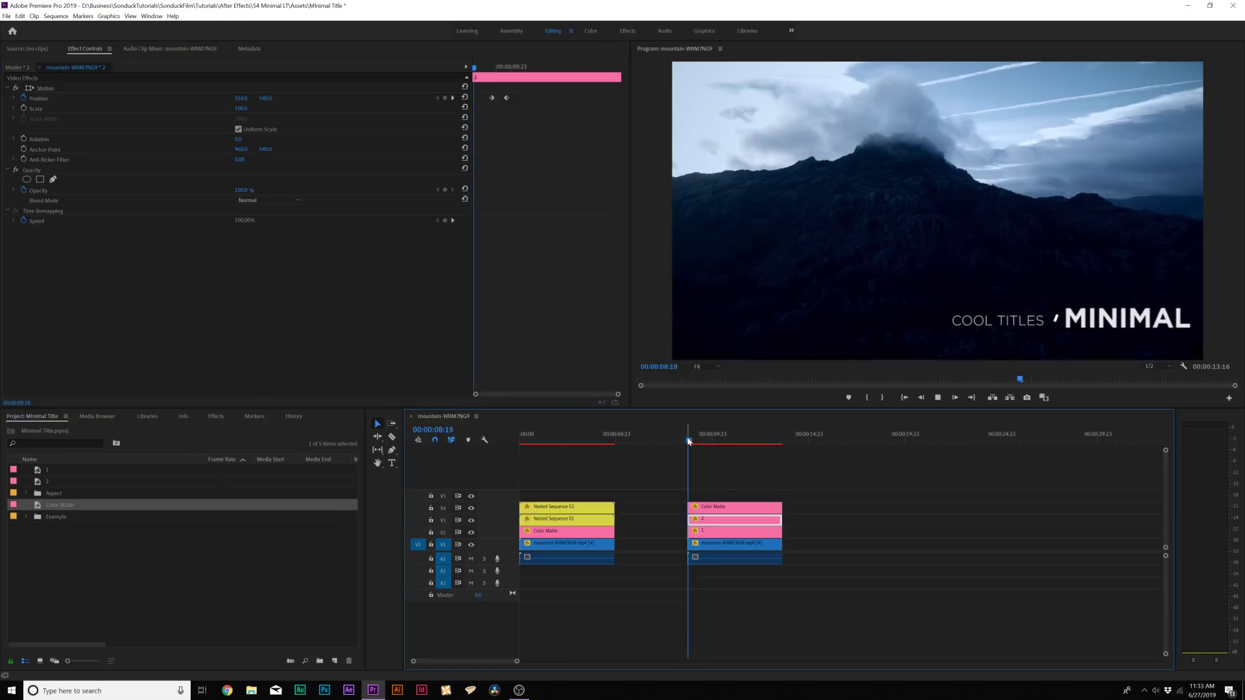
key("space")
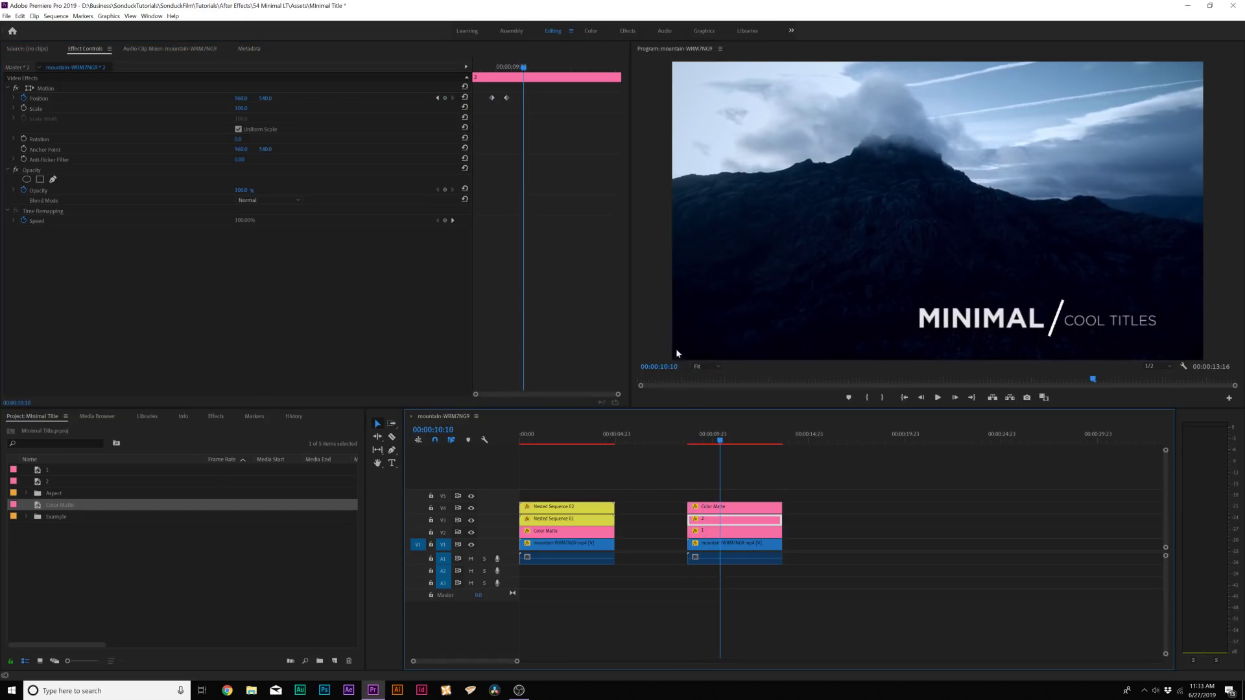
left_click_drag(485, 90, 524, 109)
Apply Bezier temporal interpolation to the COOL TITLES and MINIMAL position keyframes
right_click(508, 97)
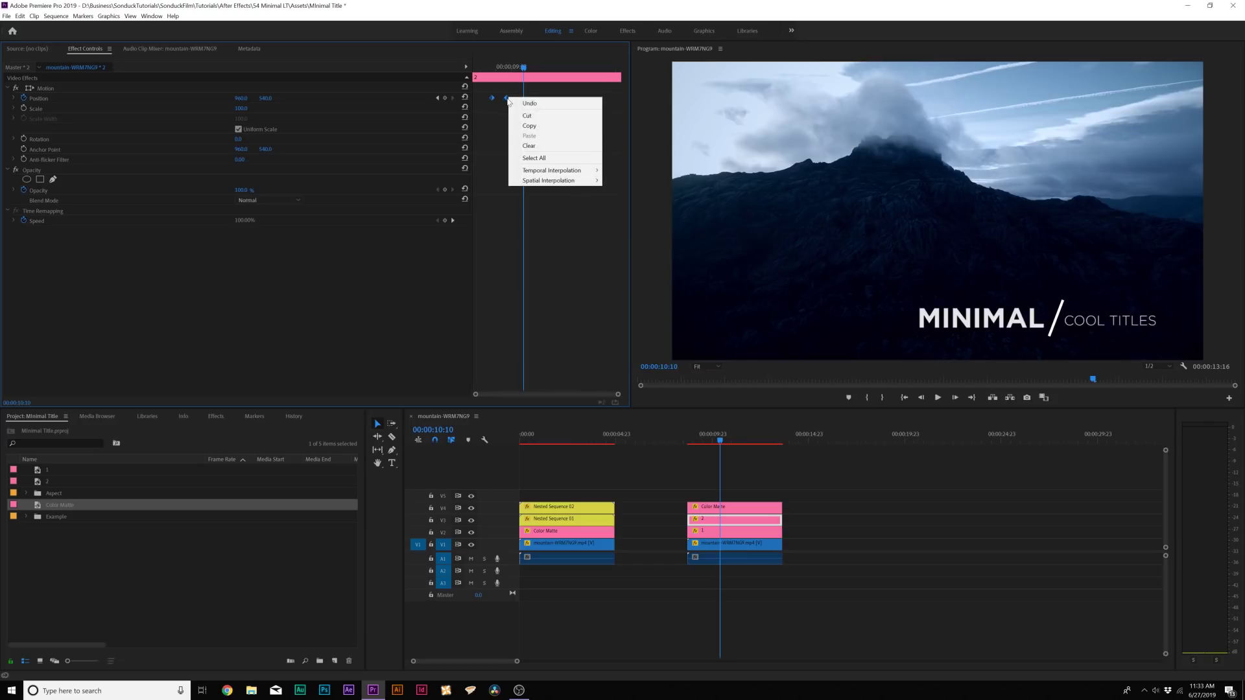
mouse_move(533, 172)
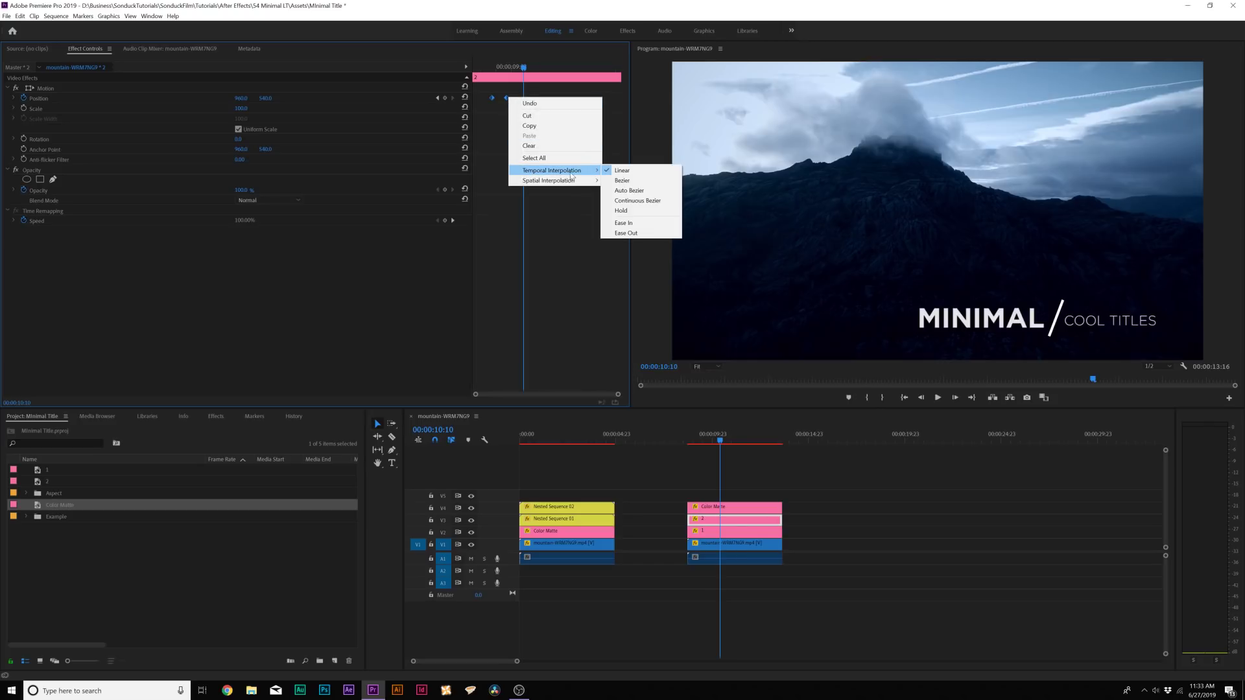
left_click(641, 182)
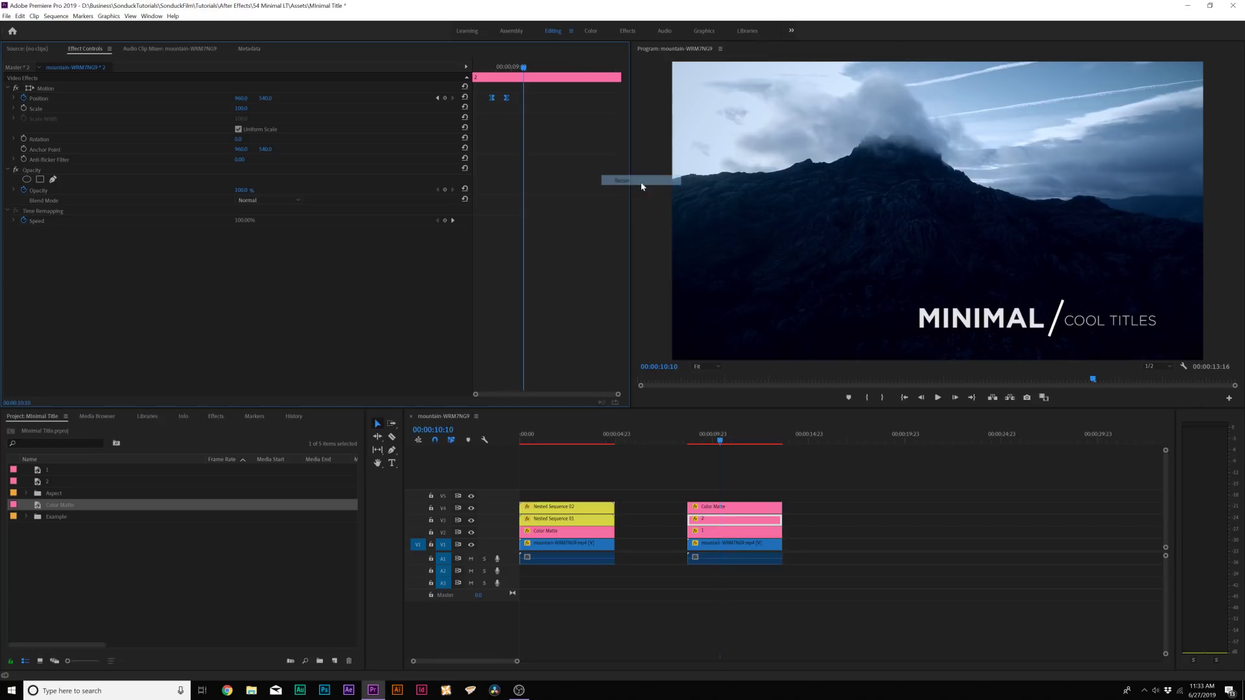
left_click(718, 535)
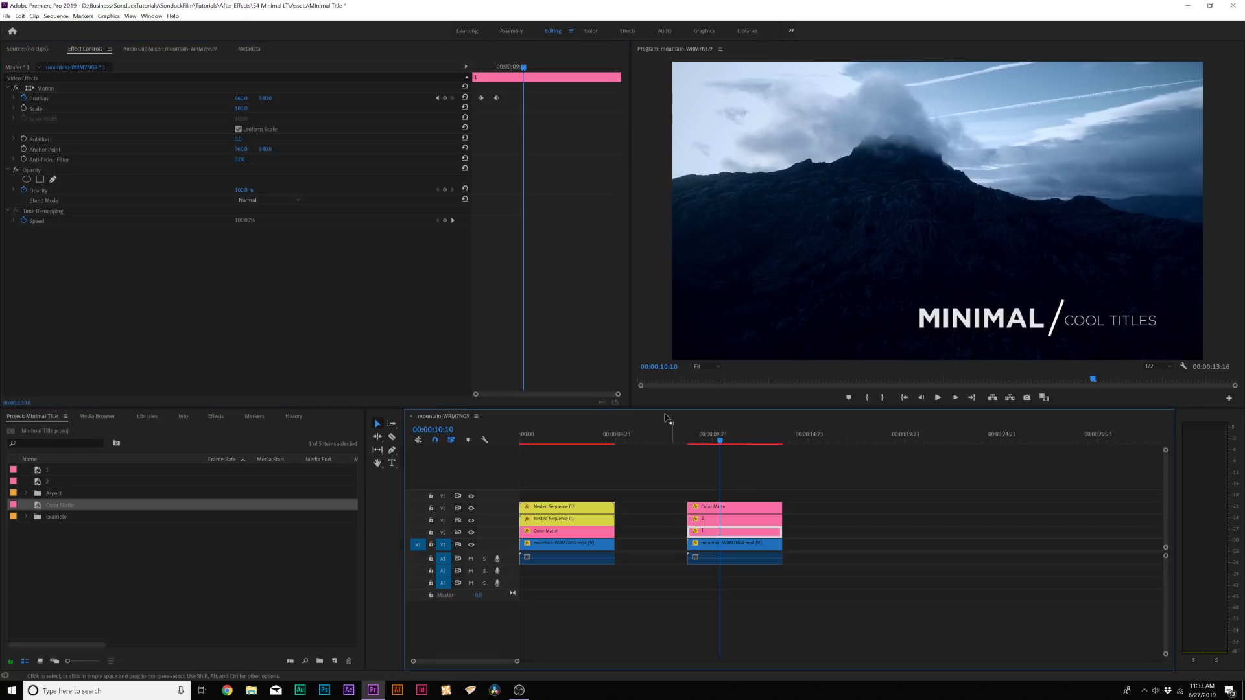
right_click(499, 99)
mouse_move(576, 169)
left_click(626, 182)
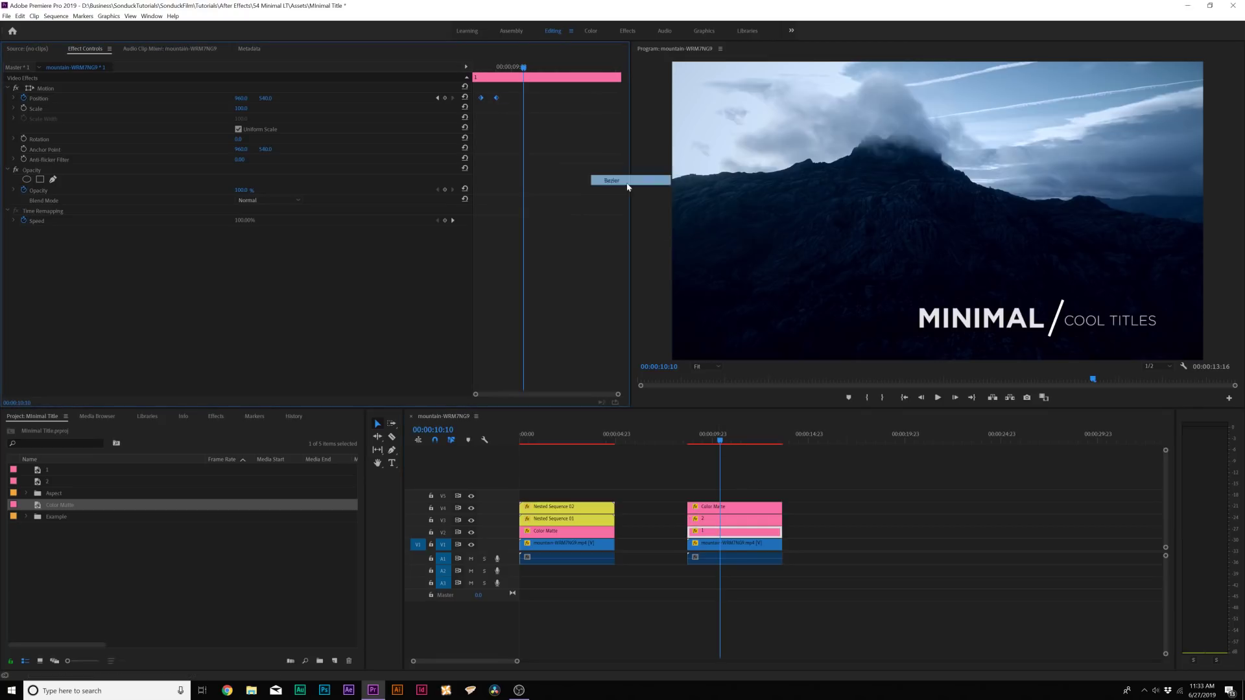
Nest the MINIMAL clip on V2 and the COOL TITLES clip on V3 separately
left_click(716, 437)
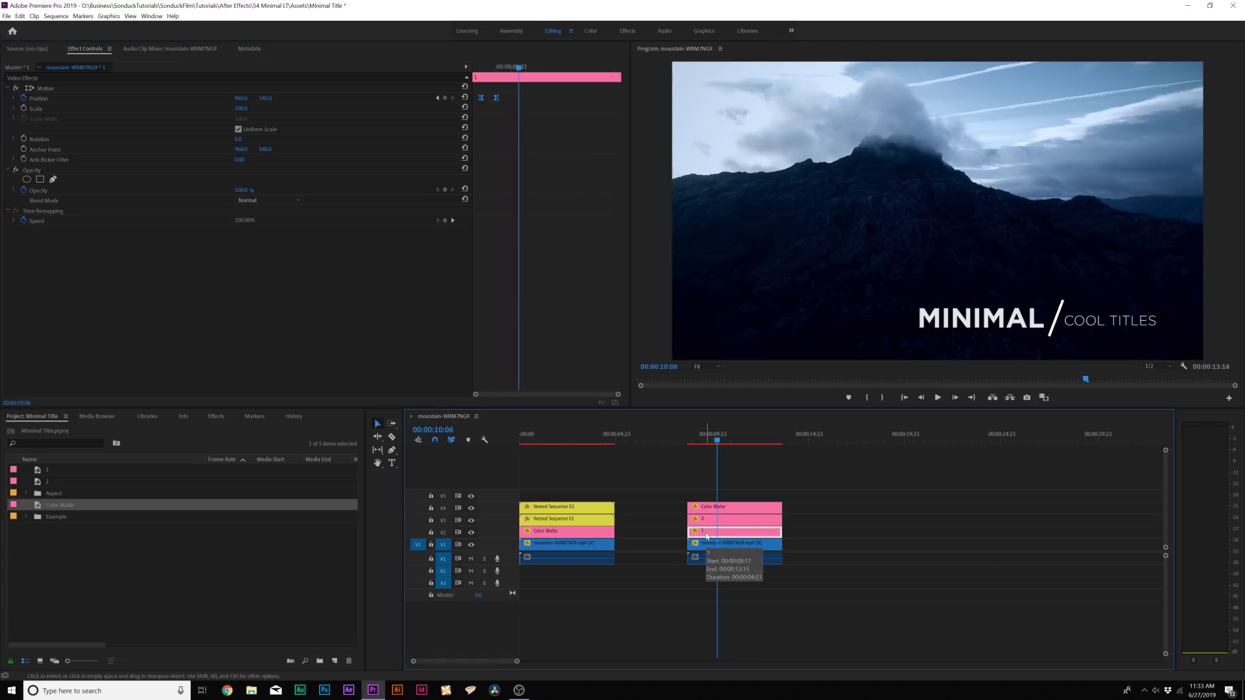
right_click(707, 535)
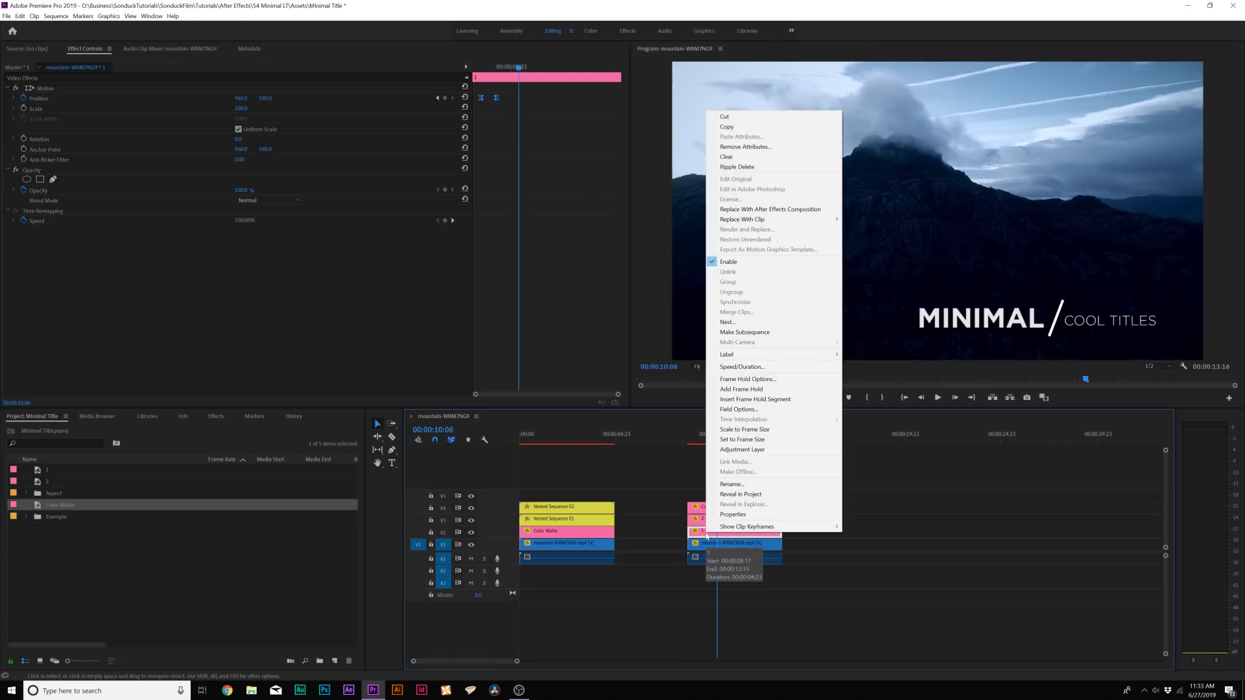
left_click(741, 322)
left_click(599, 355)
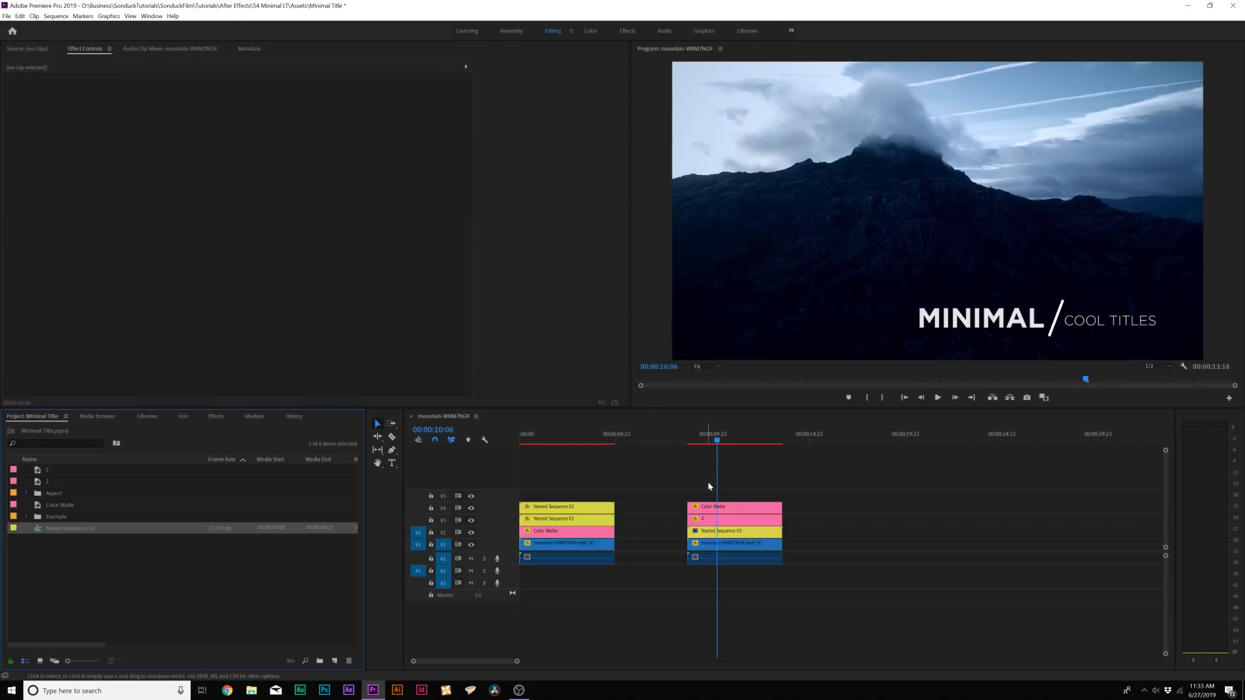
left_click(713, 518)
right_click(706, 519)
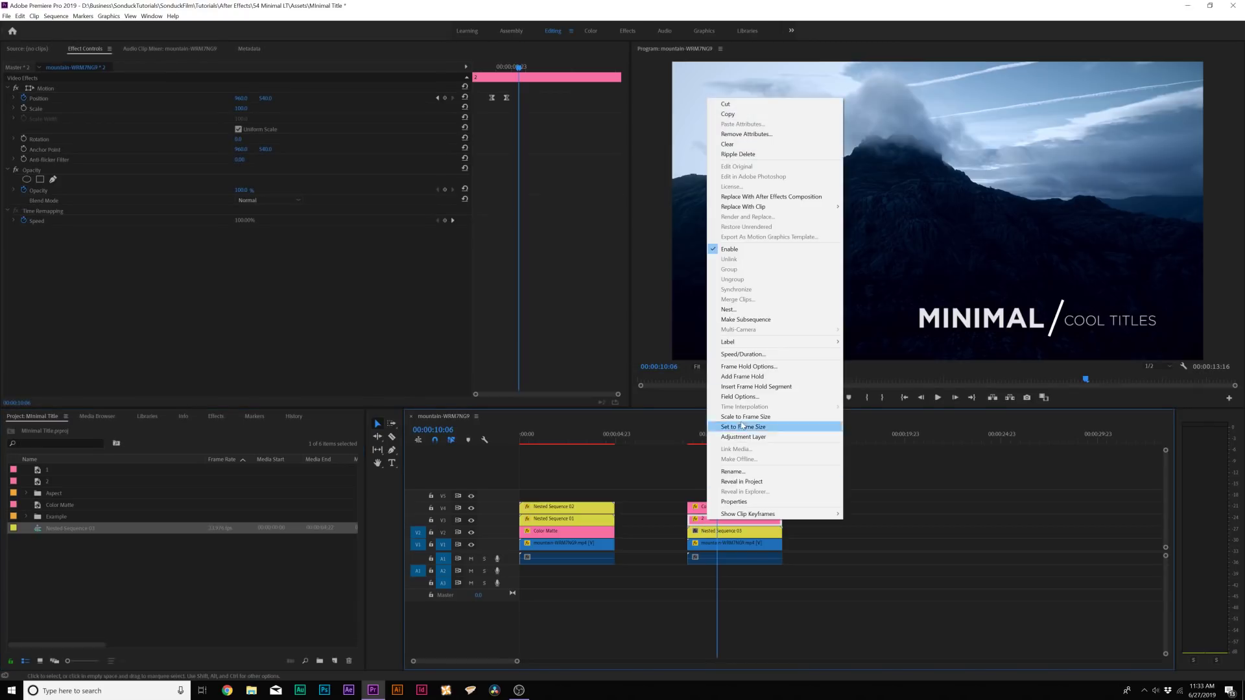
left_click(729, 309)
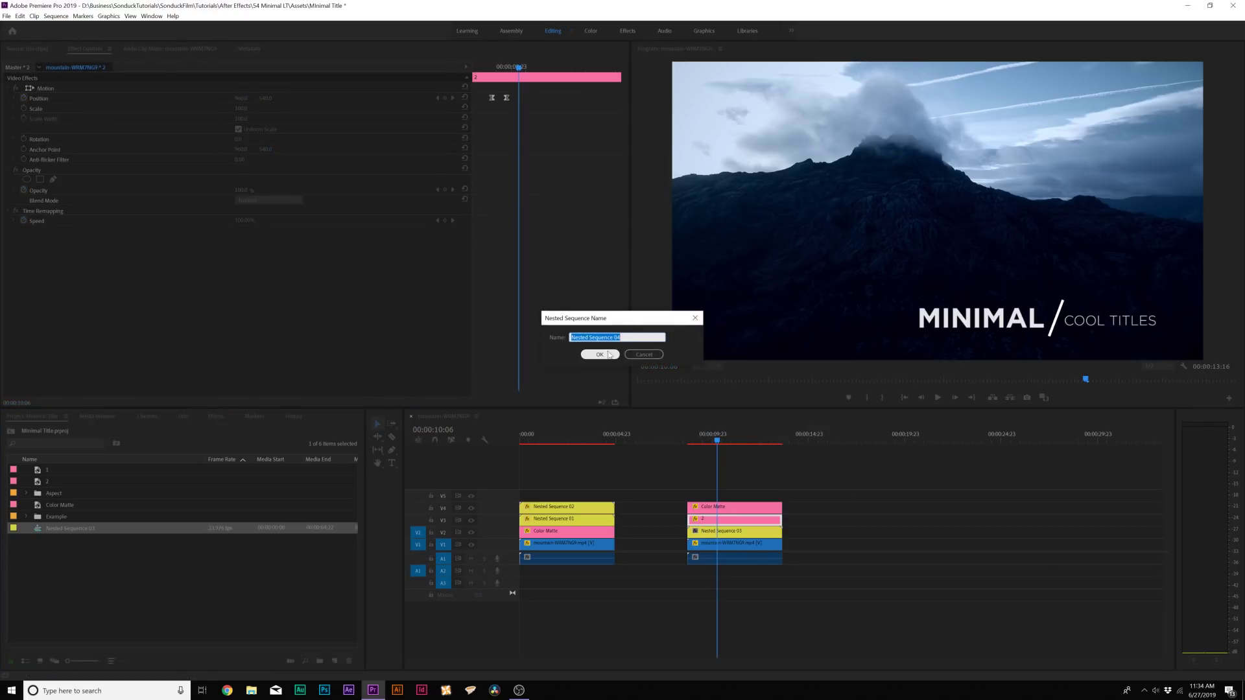
left_click(597, 354)
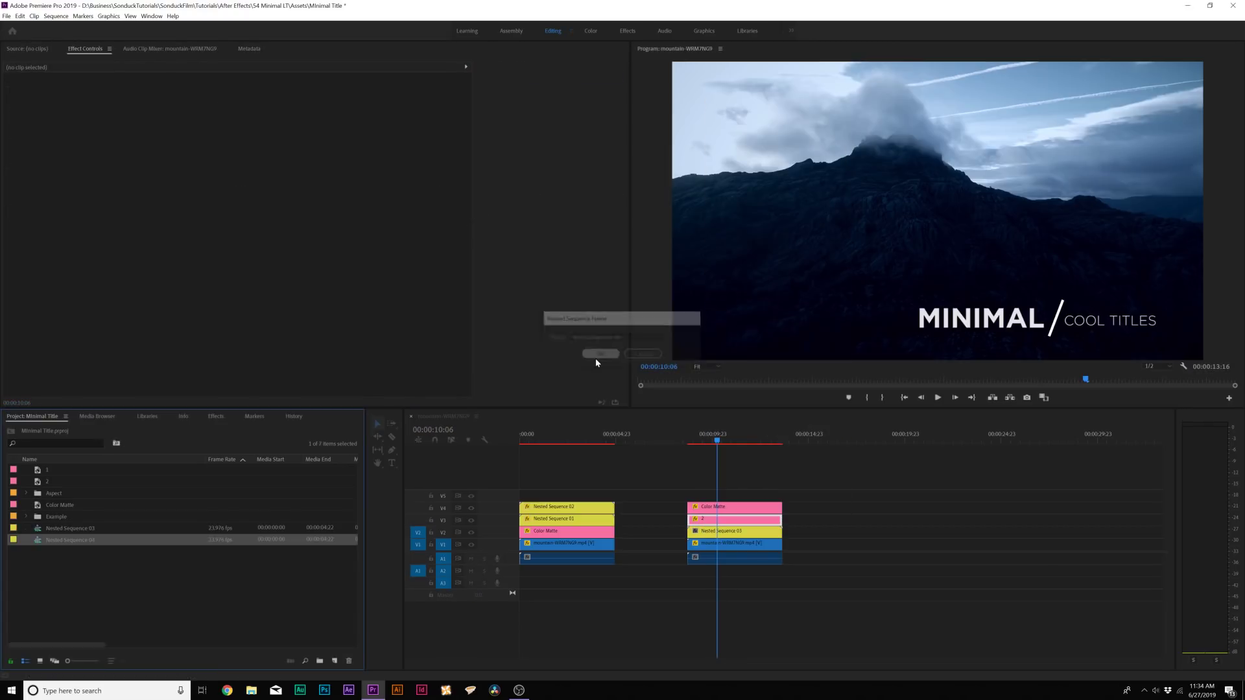
left_click(713, 526)
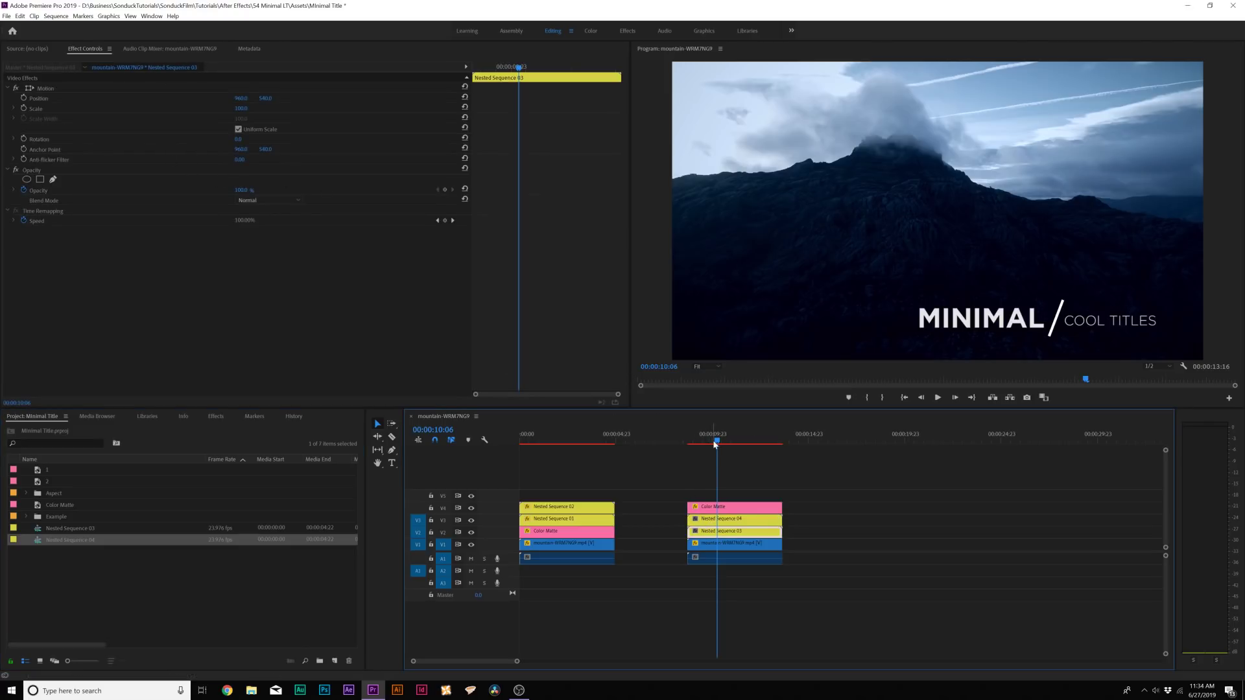
At 9:01, draw a slanted pen opacity mask on Nested Sequence 03 starting from the slash's edge
left_click_drag(717, 441, 694, 440)
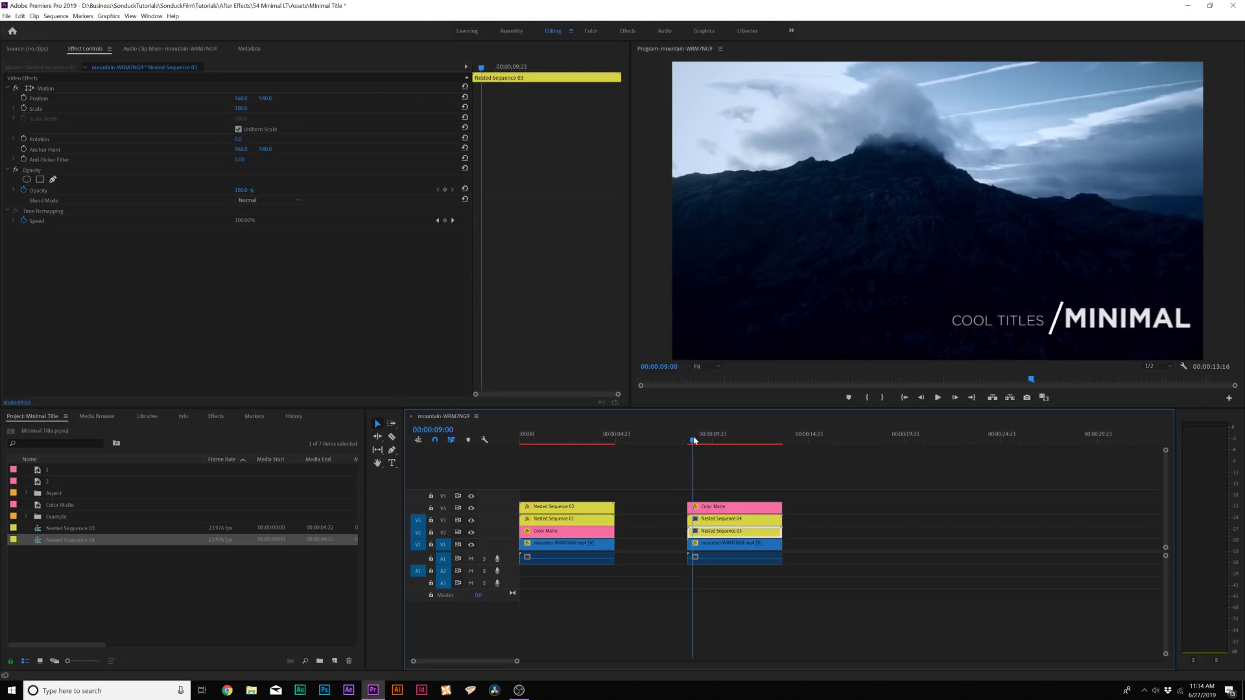
left_click(54, 180)
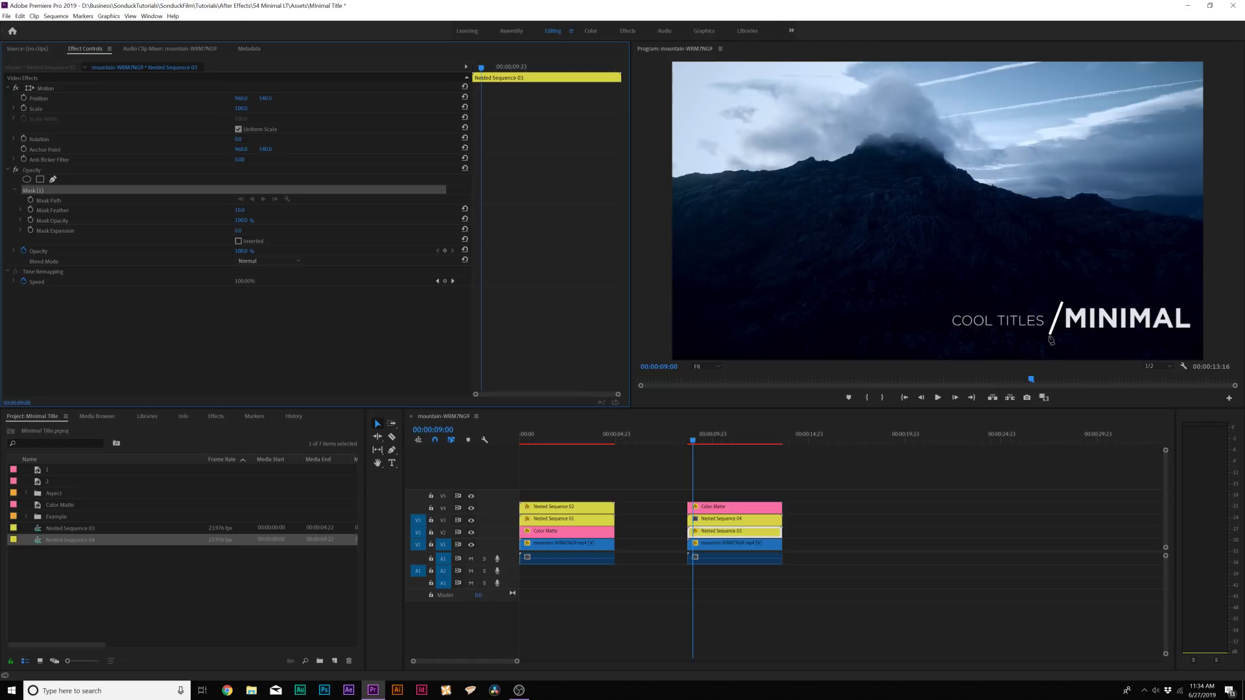
left_click(1050, 336)
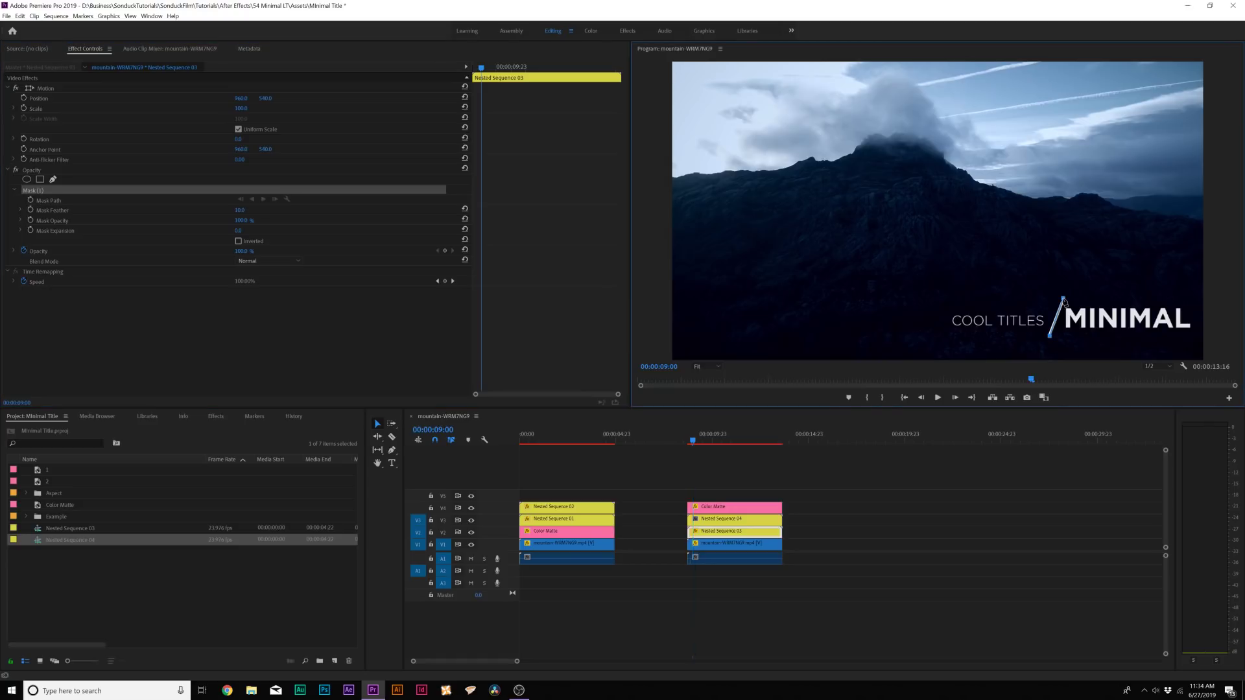
left_click(857, 282)
left_click(841, 345)
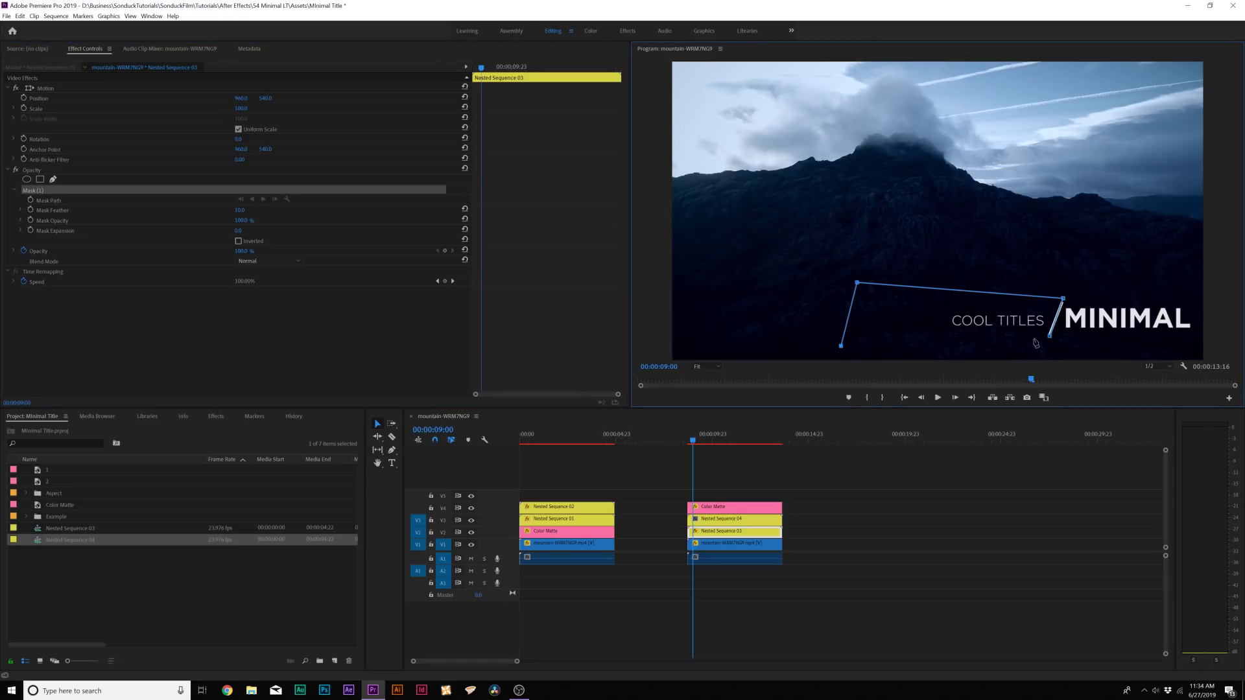
left_click(1050, 336)
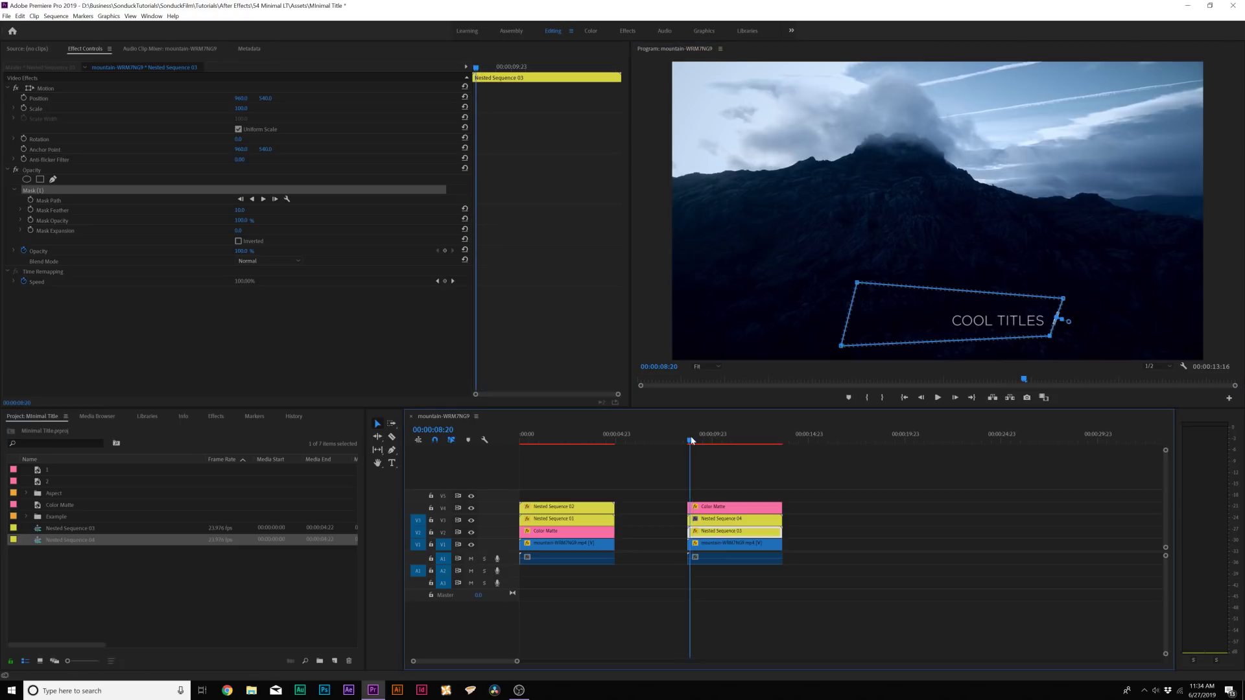
left_click_drag(693, 441, 719, 446)
Draw a four-point Opacity mask on Nested Sequence 04 from the slash around COOL TITLES
left_click(724, 522)
left_click(724, 522)
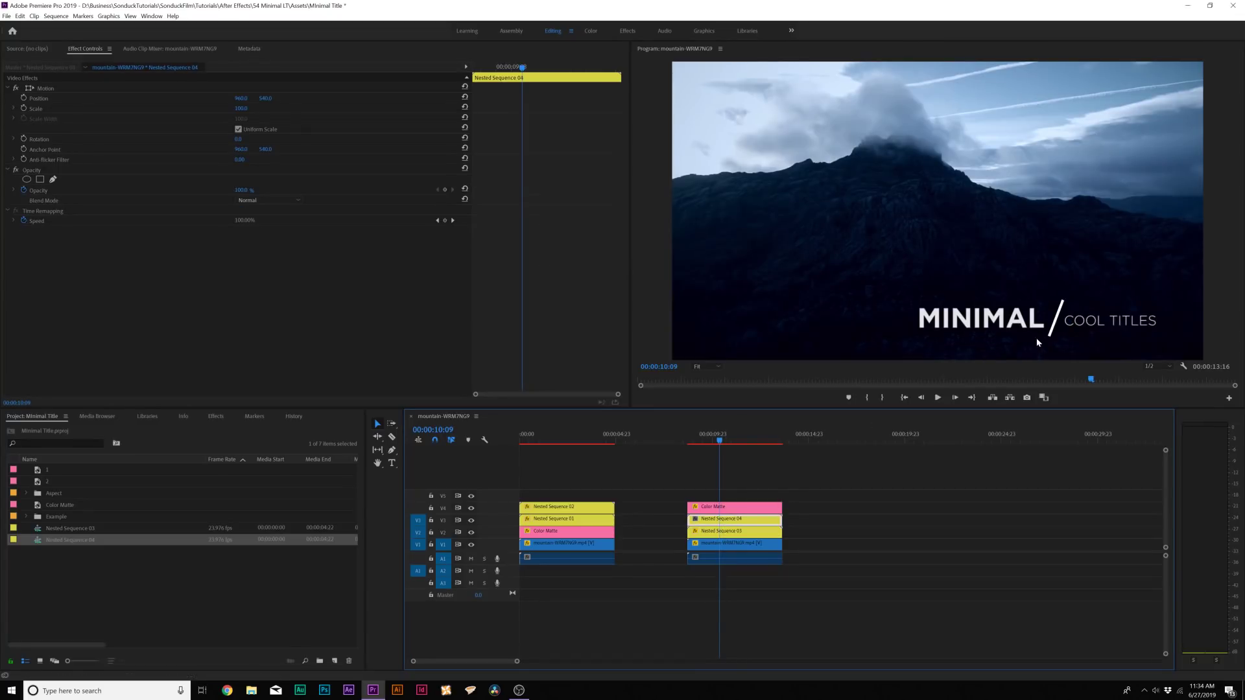
left_click(54, 180)
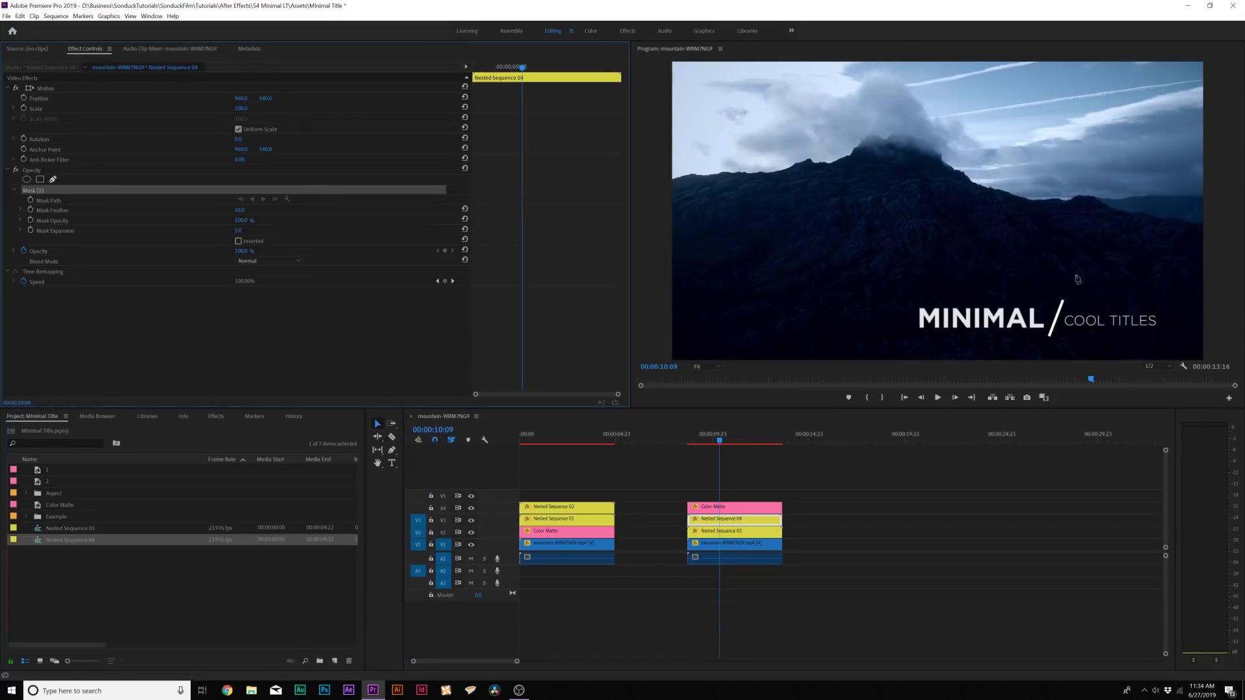
left_click(1048, 337)
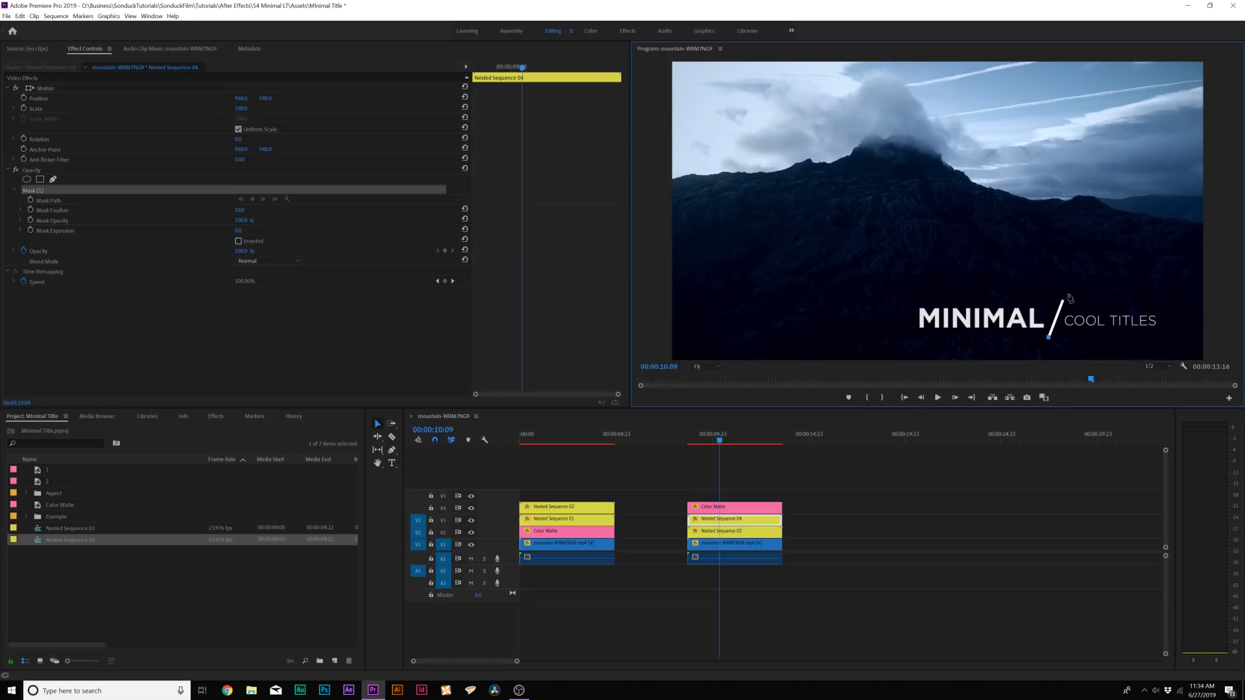
left_click(1068, 296)
key("ctrl+z")
left_click(1067, 289)
left_click(1204, 279)
left_click(1209, 356)
left_click(1049, 338)
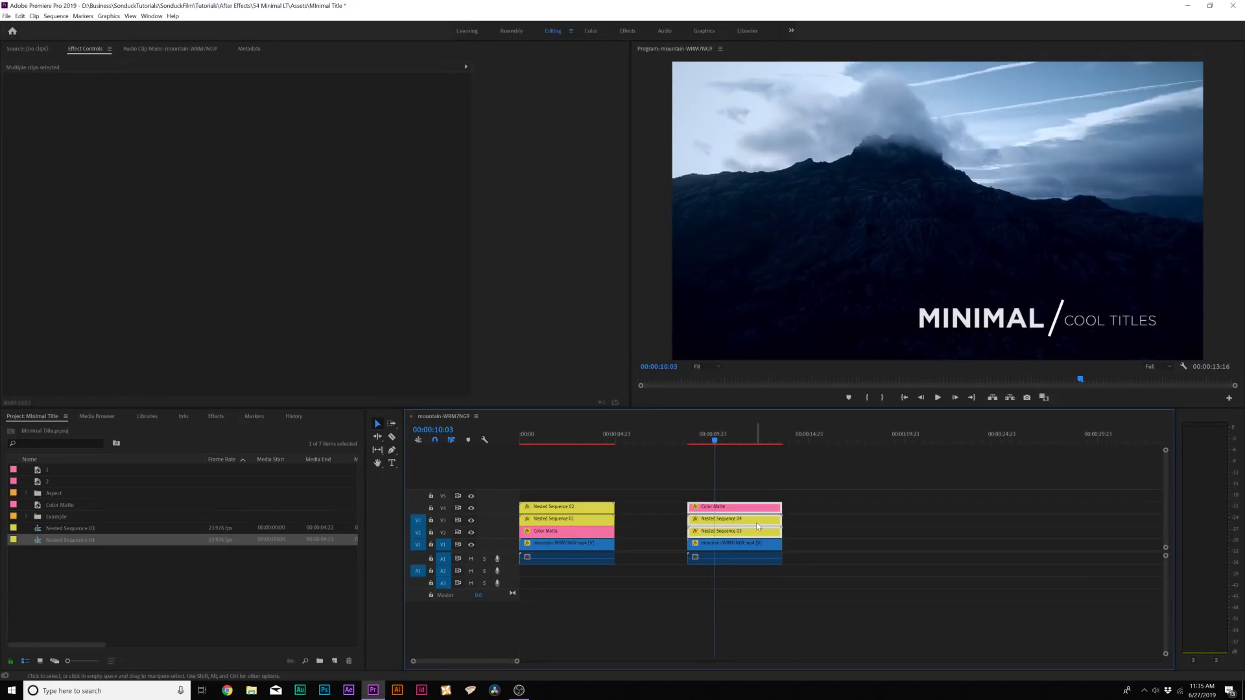
Nest the three title clips into Nested Sequence 05
right_click(757, 519)
left_click(789, 323)
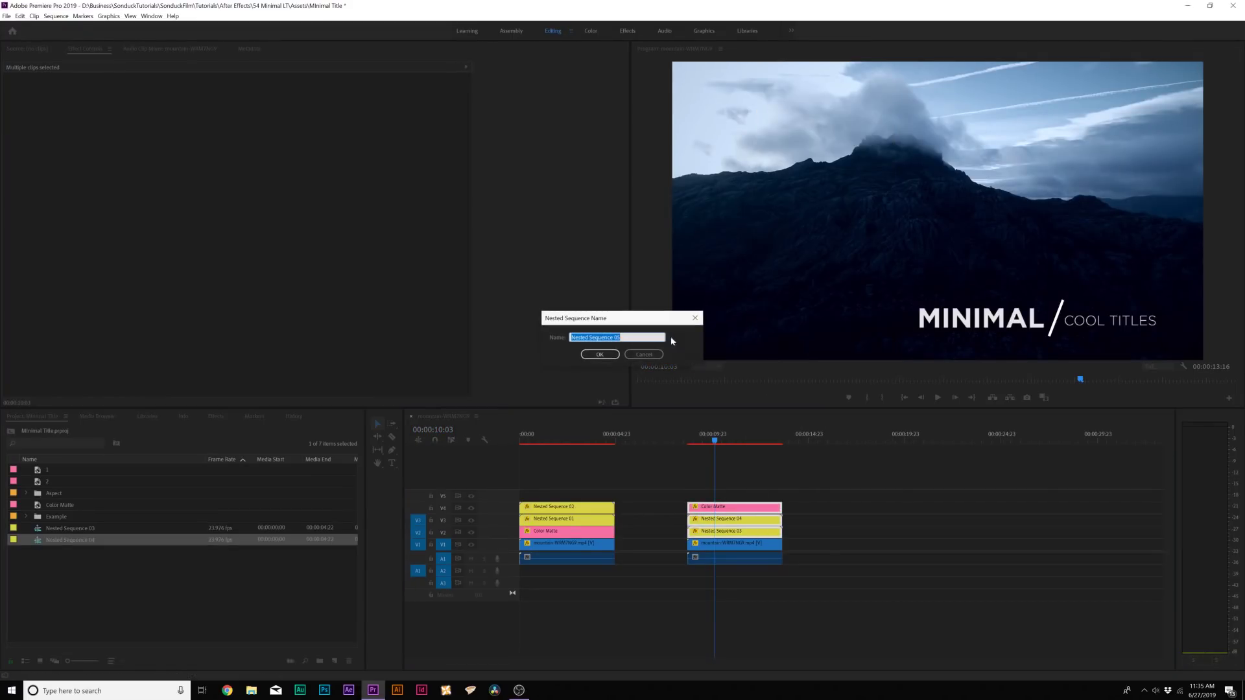
left_click(597, 351)
Centre Nested Sequence 05 in the frame by adjusting its Position Y and X
left_click(736, 526)
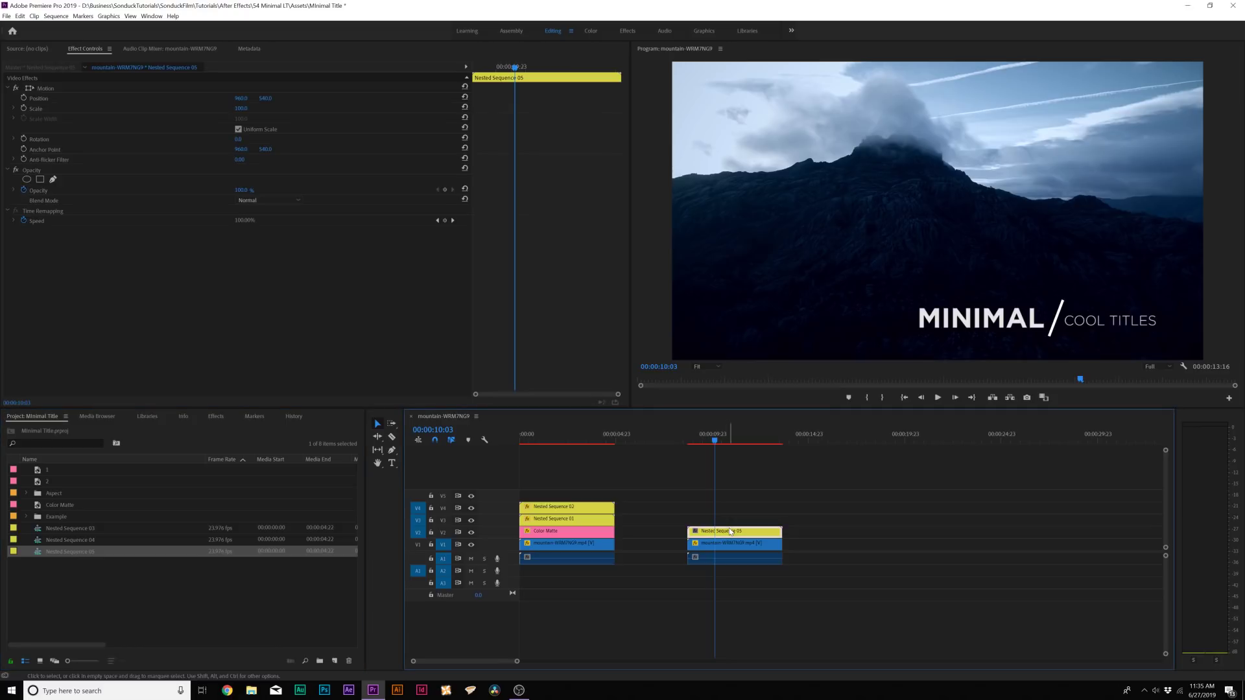
left_click_drag(265, 98, 8, 97)
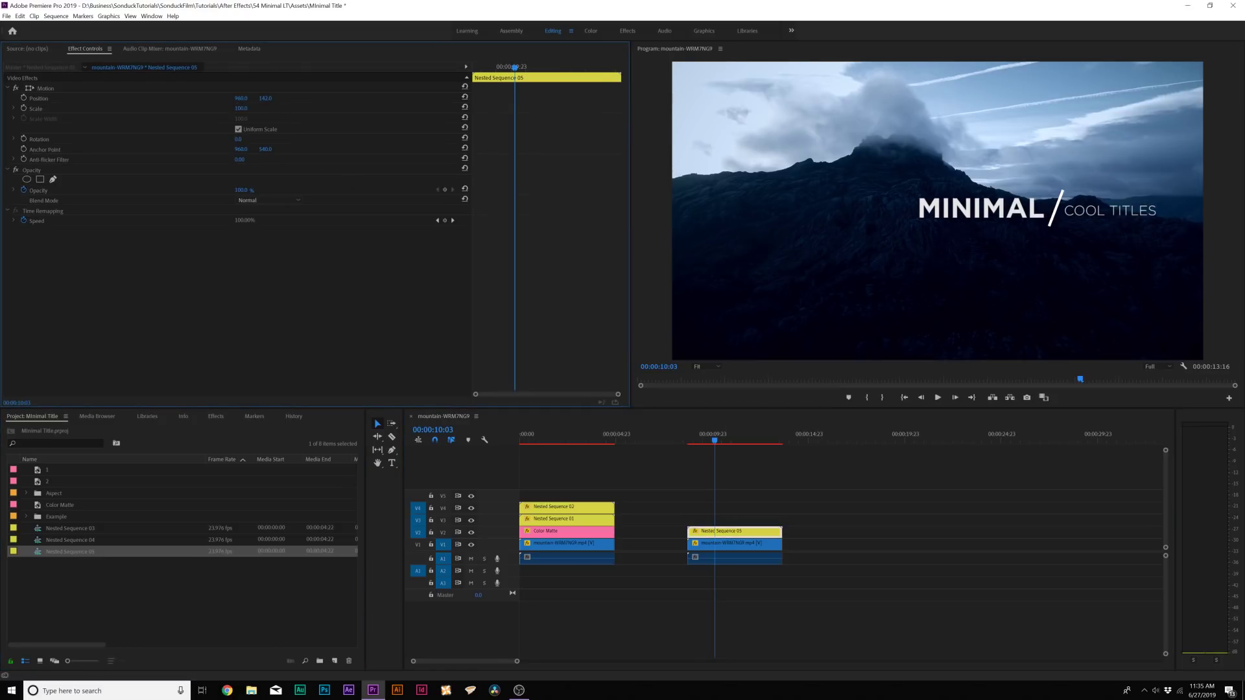
left_click_drag(240, 98, 278, 98)
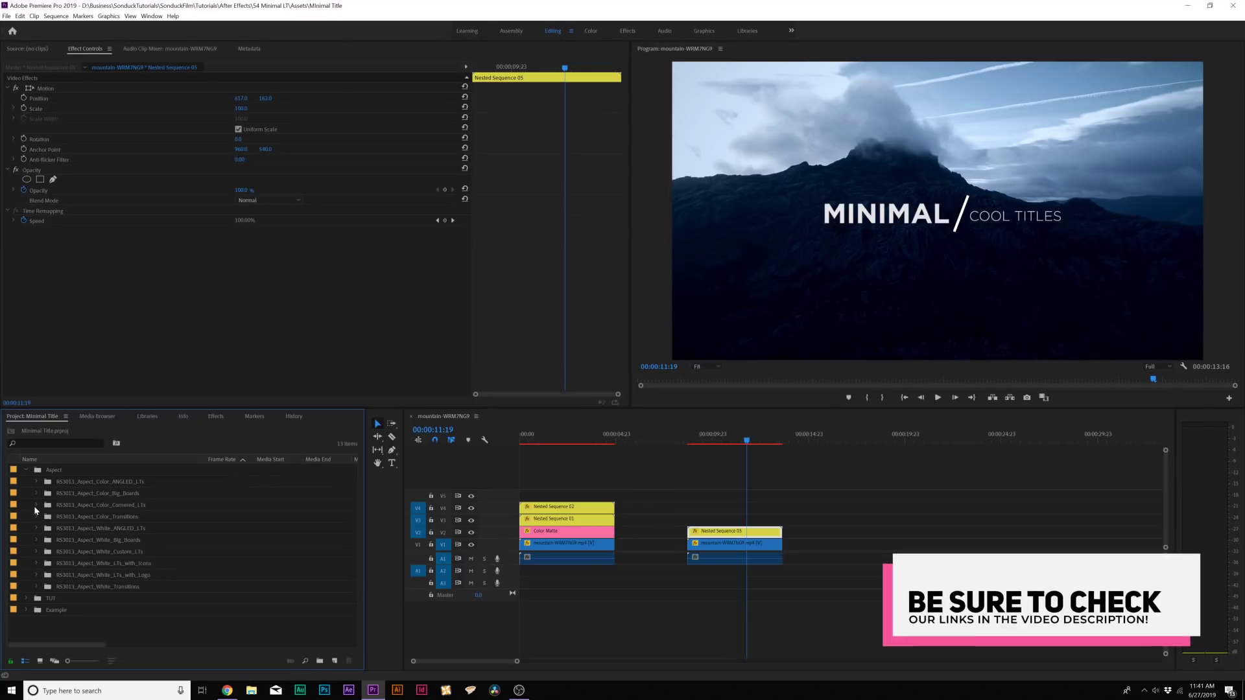
left_click(35, 506)
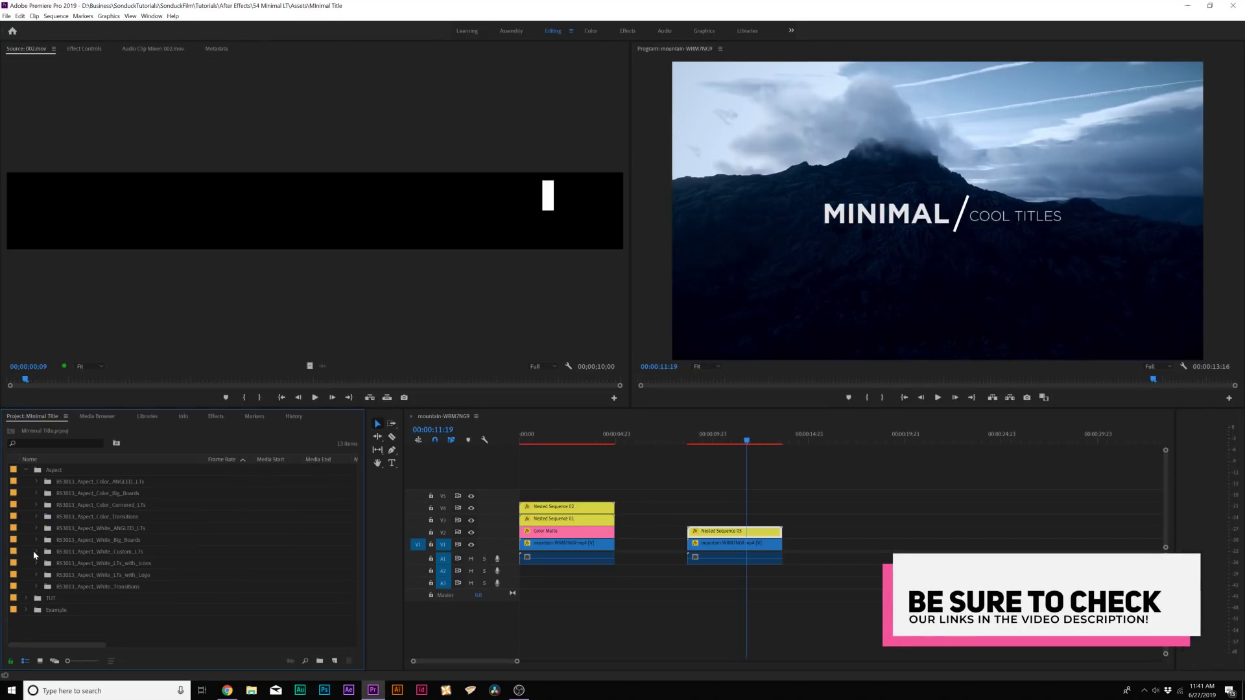
Preview 004.mov from the lower-third folder and place it above the title
scroll(45, 572, "down", 1)
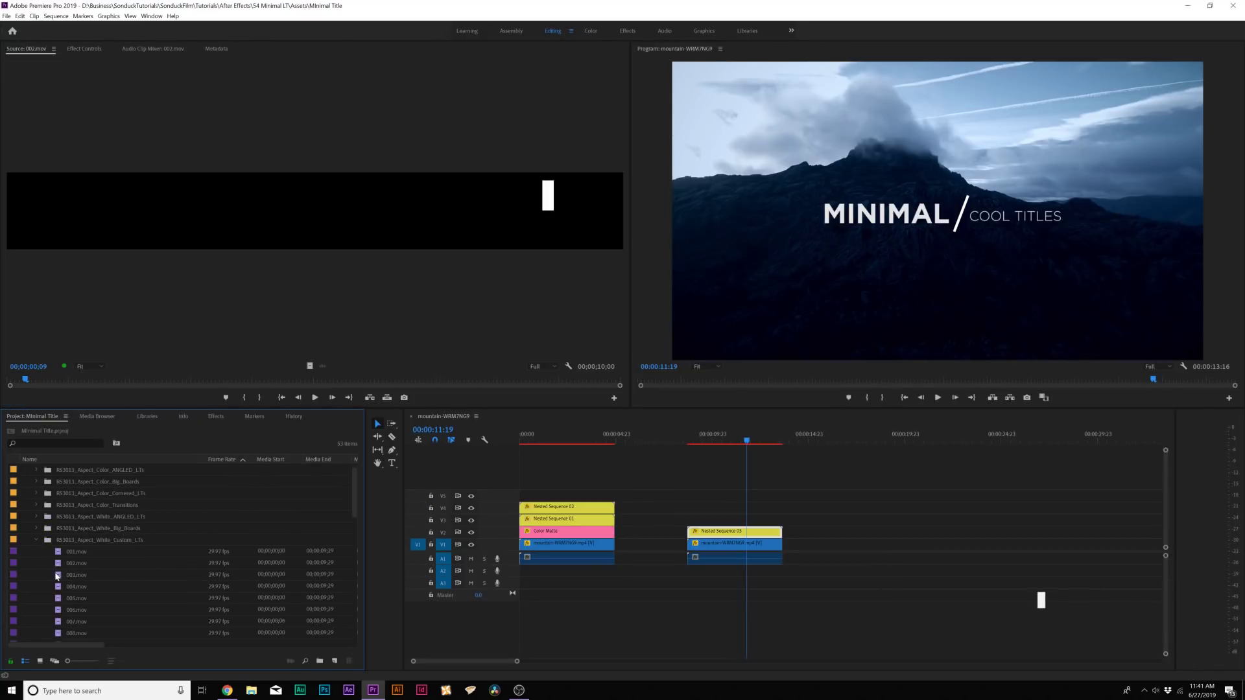
double_click(58, 574)
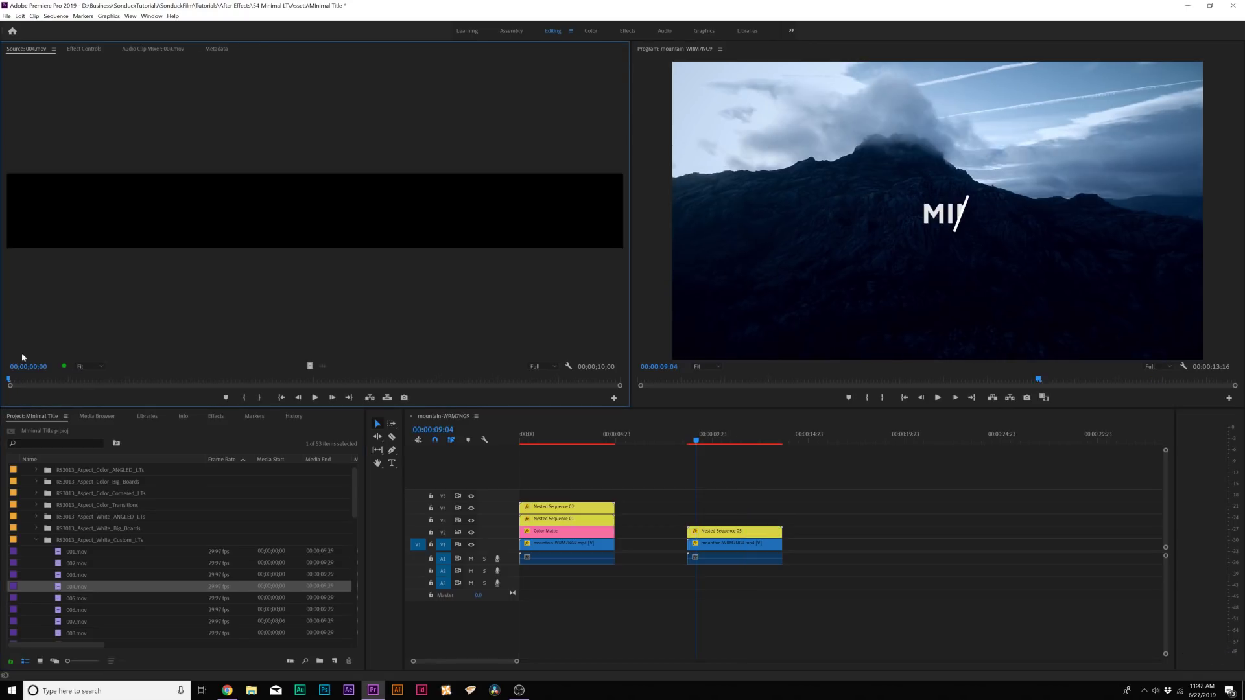
left_click_drag(10, 379, 152, 381)
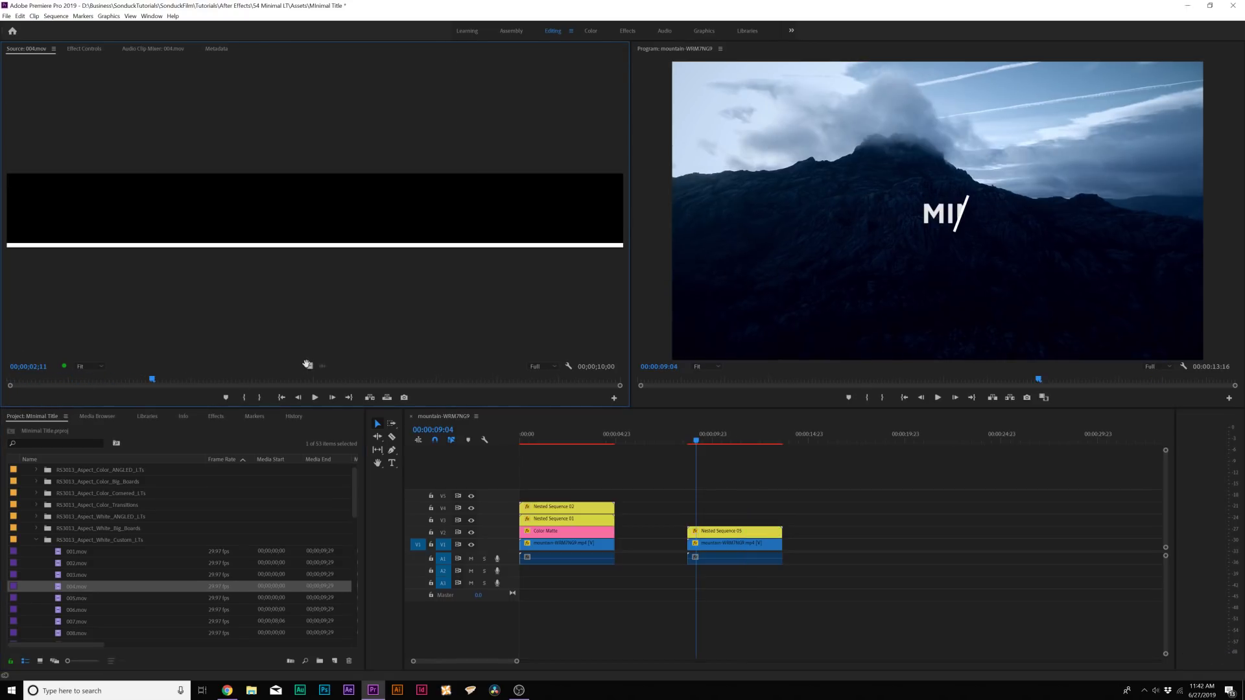
left_click_drag(310, 365, 688, 521)
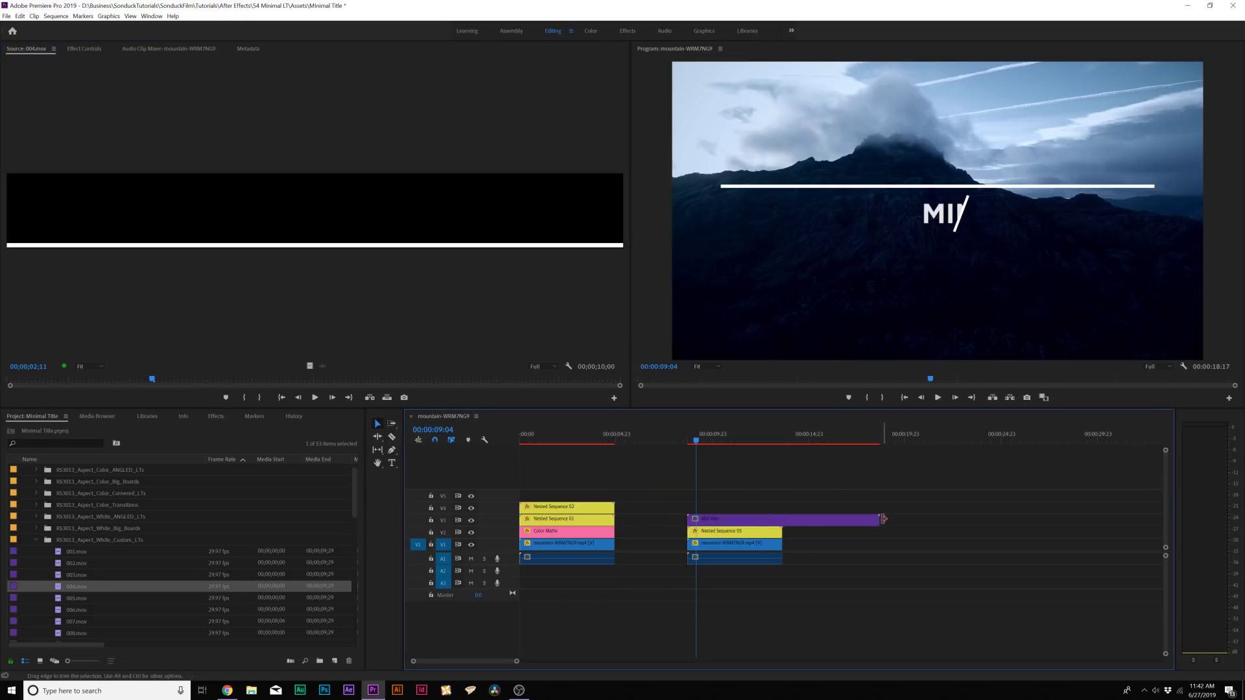
Trim the 004.mov clip to match the title's length and play back the animation
left_click_drag(879, 520, 782, 520)
left_click(689, 443)
key("space")
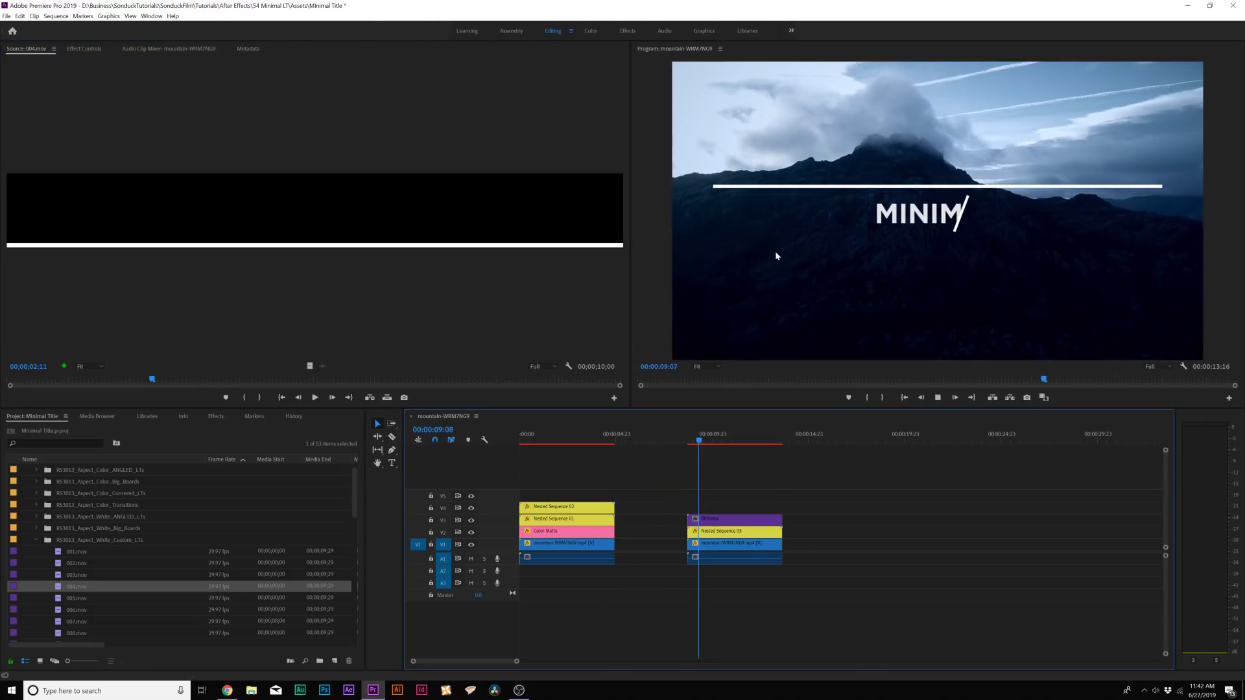
key("space")
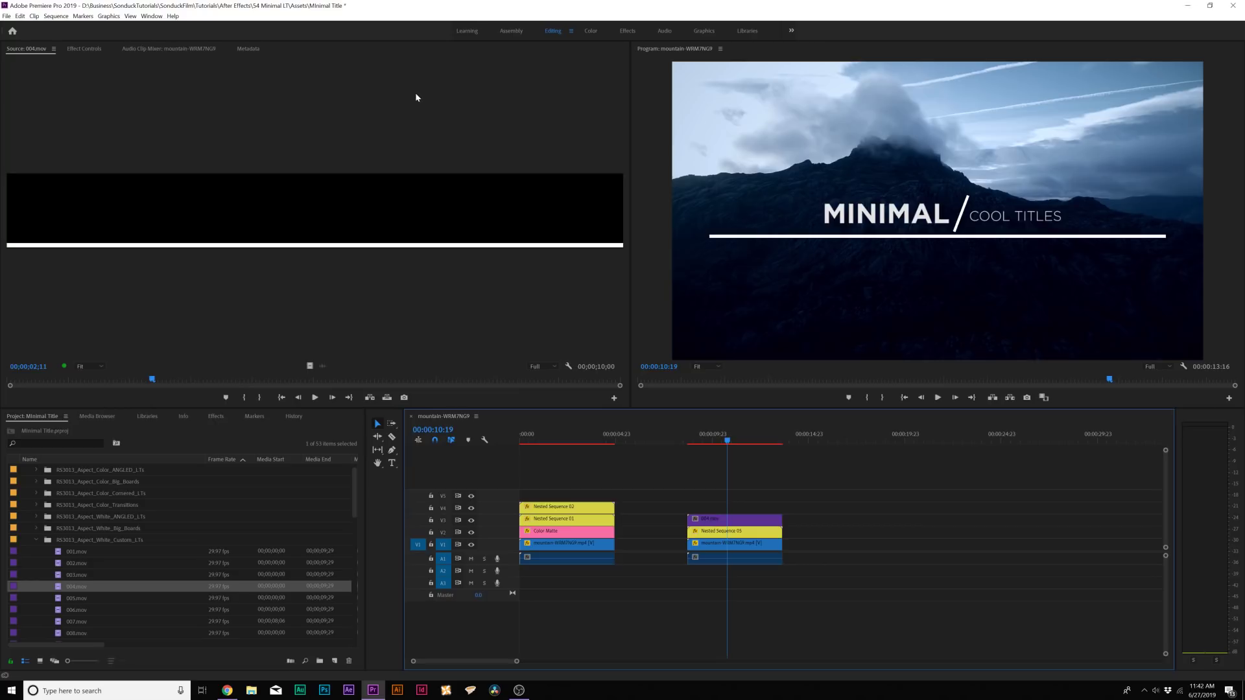
left_click(85, 49)
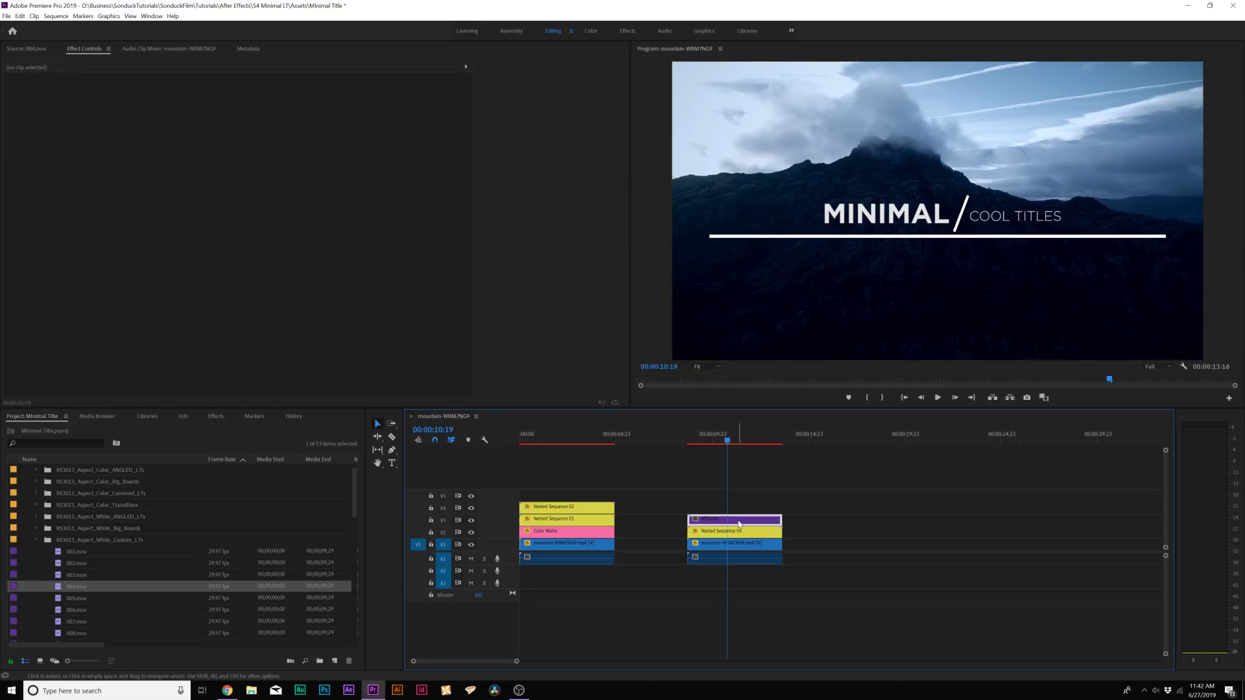
Lower the 004.mov clip's Scale Width so the underline matches the title's width
left_click(734, 520)
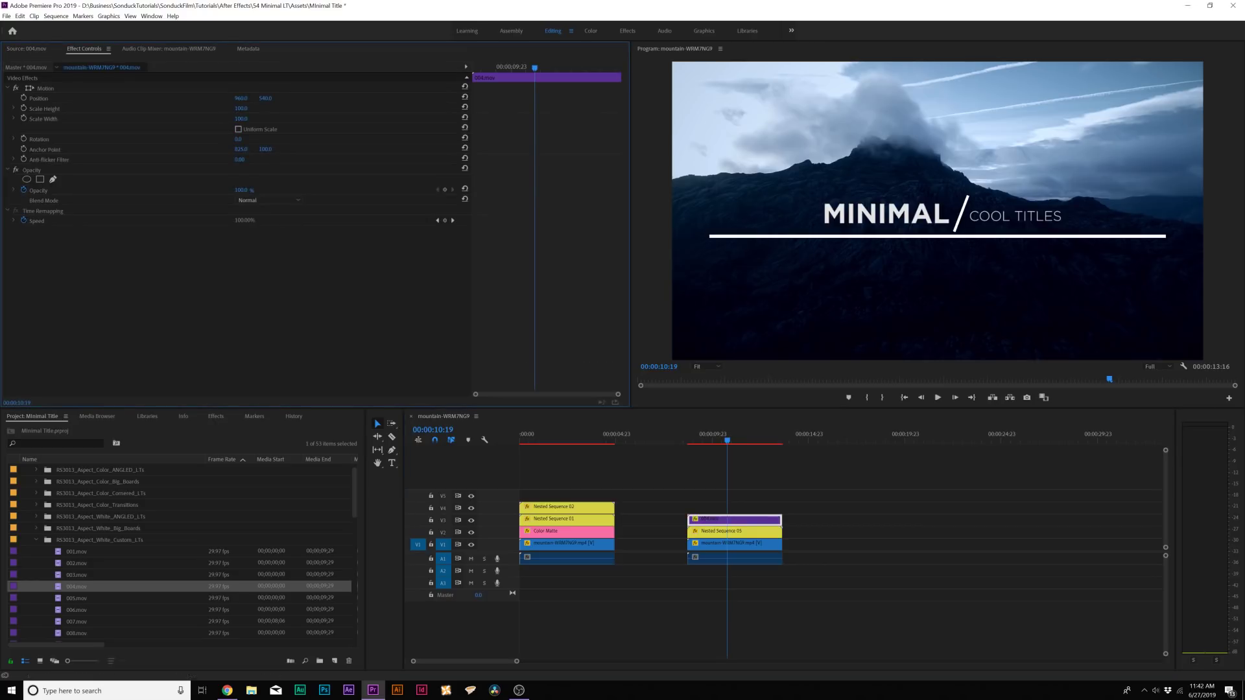
left_click_drag(260, 118, 230, 118)
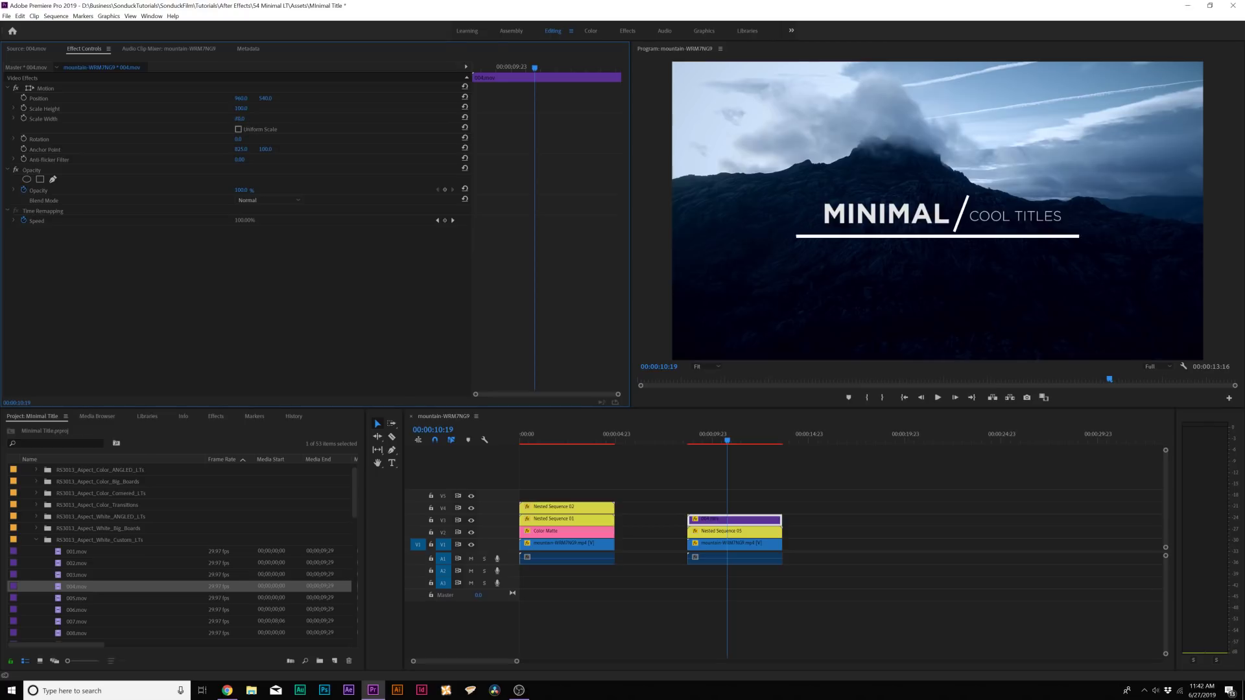